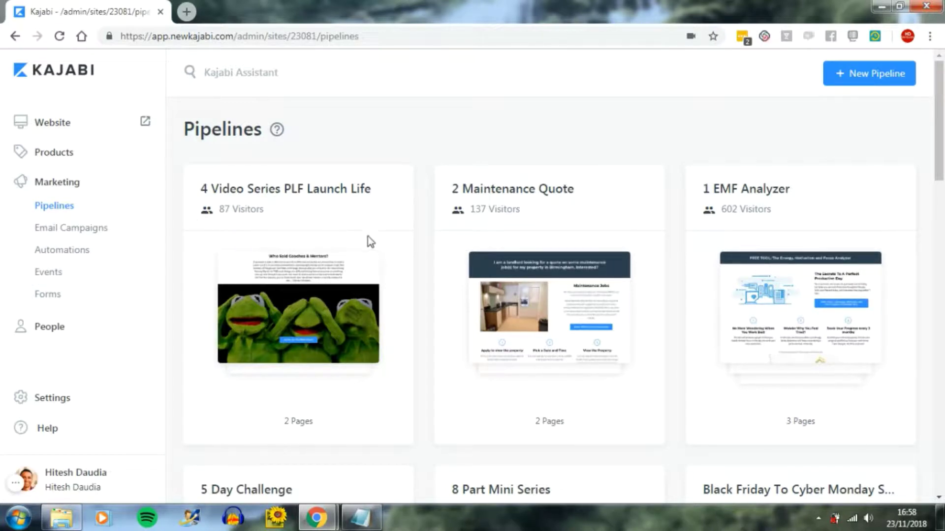
# Step: Start a new pipeline from the Freebie blueprint
pyautogui.click(865, 80)
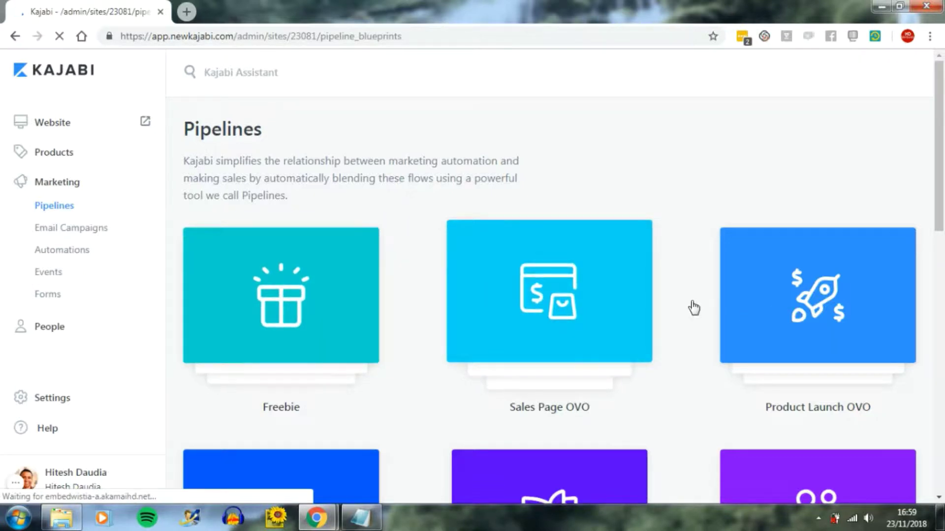
pyautogui.scroll(-2, 696, 308)
pyautogui.scroll(-1, 694, 307)
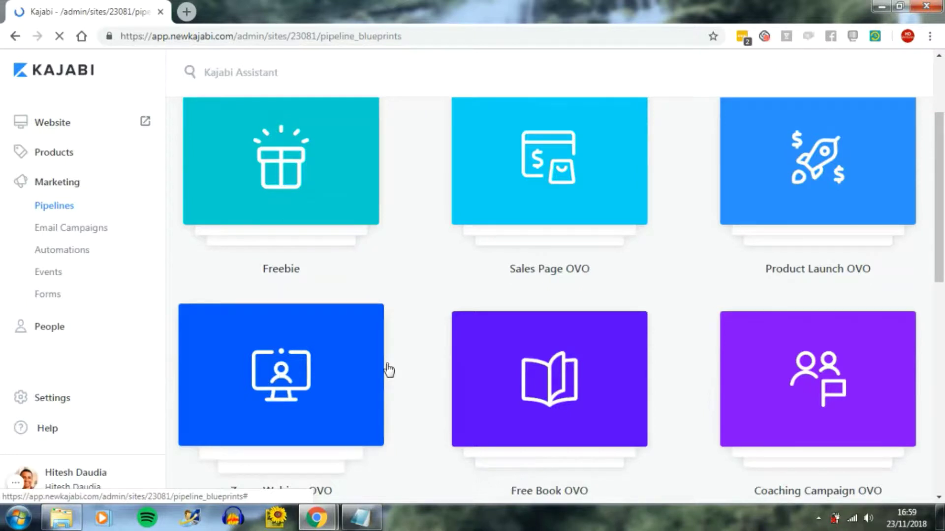
pyautogui.scroll(3, 285, 228)
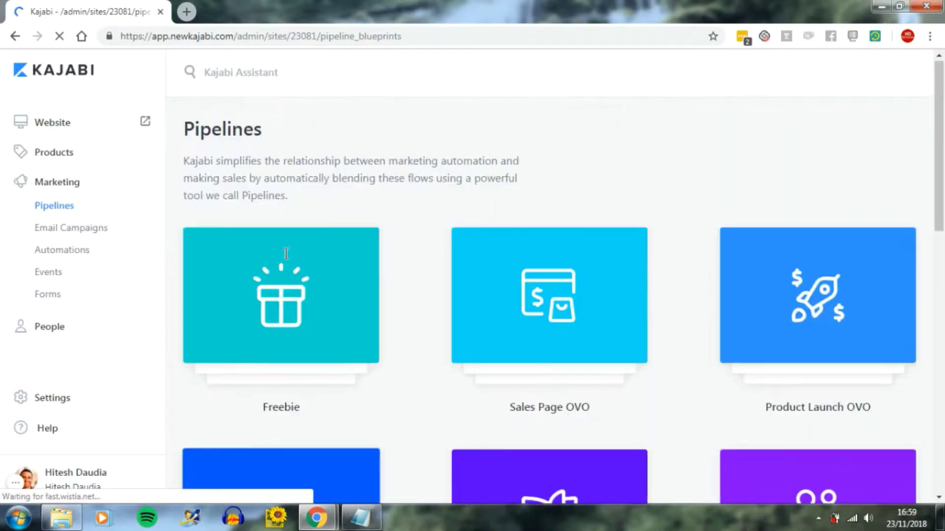
pyautogui.click(286, 305)
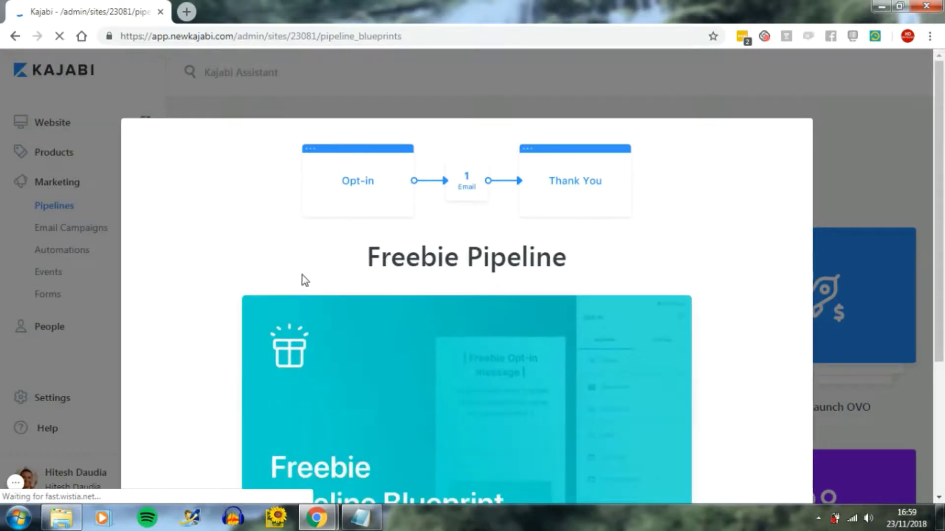
pyautogui.scroll(-3, 291, 274)
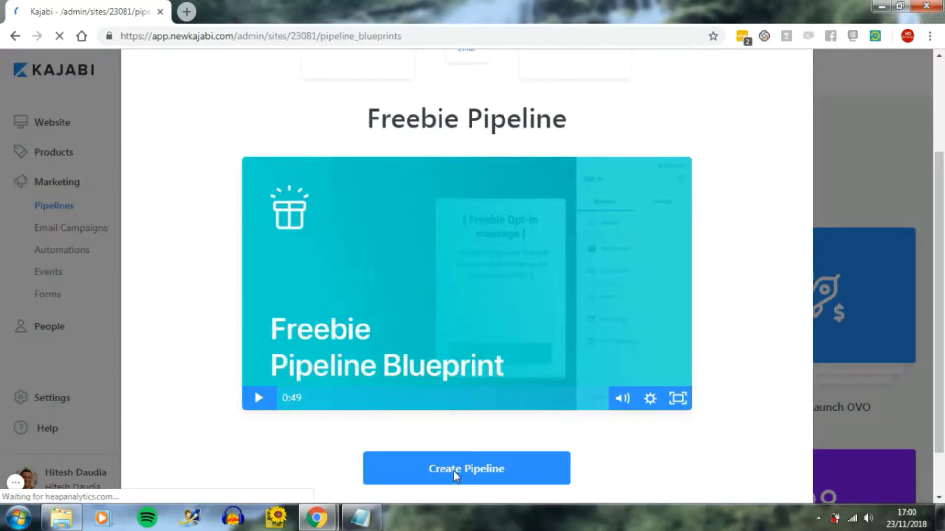
pyautogui.scroll(-1, 453, 470)
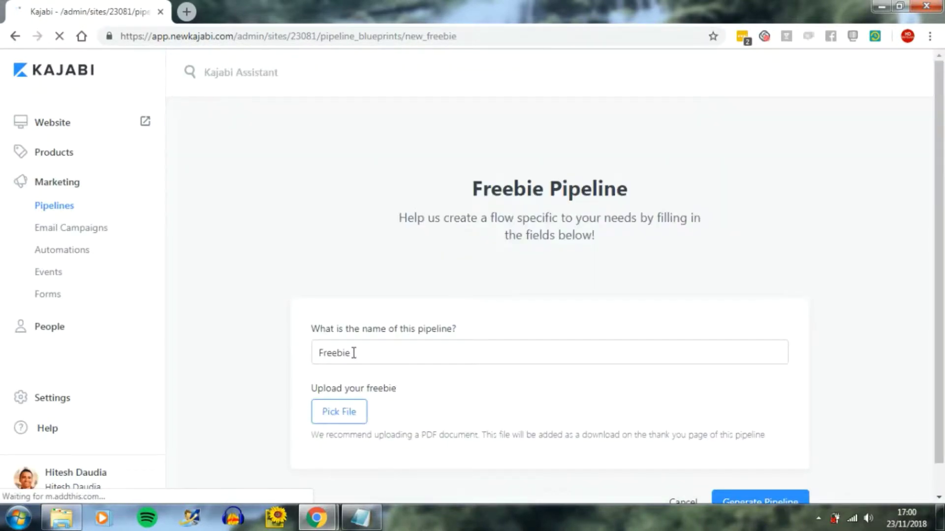
# Step: Name the freebie pipeline "7 Day Challenge" and generate it without uploading a file
pyautogui.moveTo(353, 353); pyautogui.dragTo(283, 352)
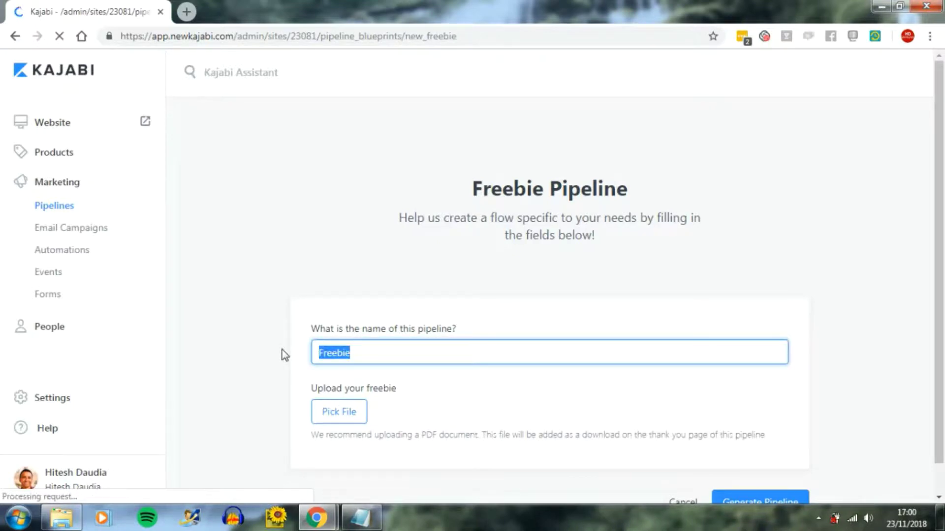
pyautogui.press('BackSpace')
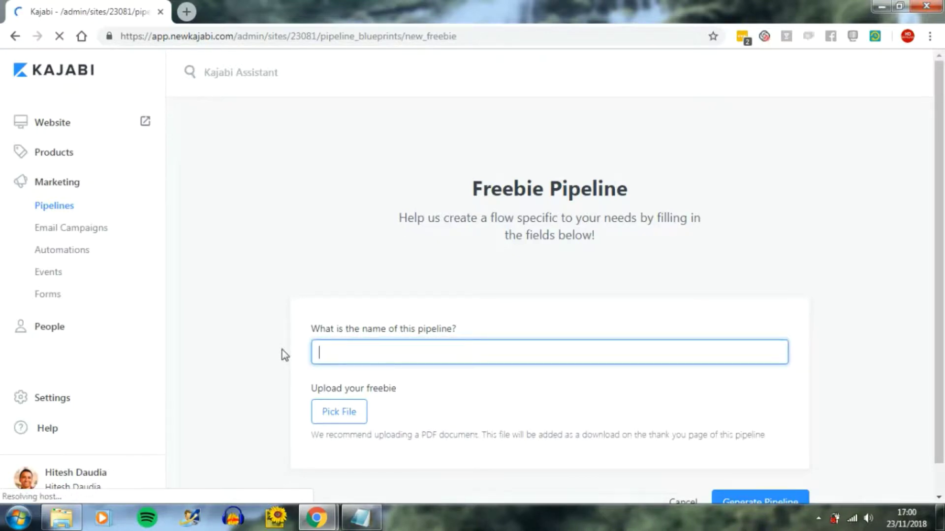
pyautogui.write('5')
pyautogui.press('BackSpace')
pyautogui.write('7 Day Cha')
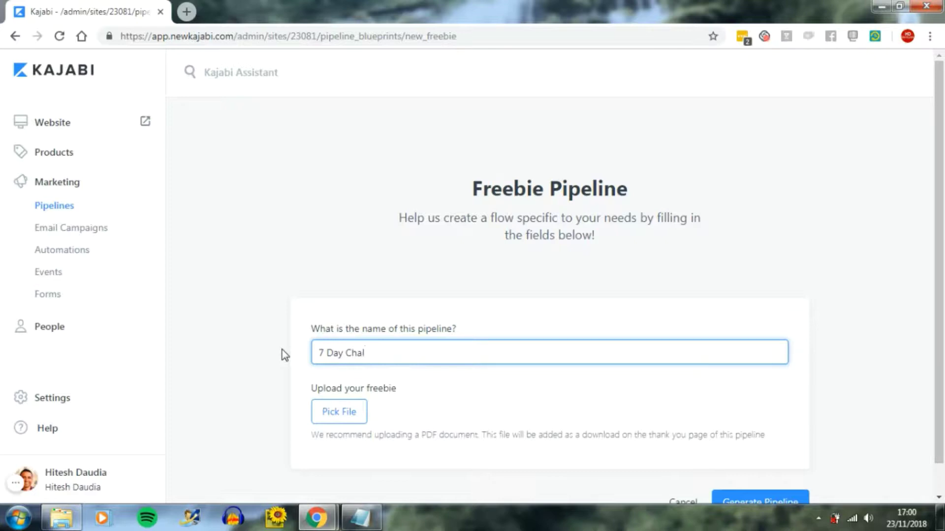
pyautogui.write('llenge')
pyautogui.scroll(-1, 786, 409)
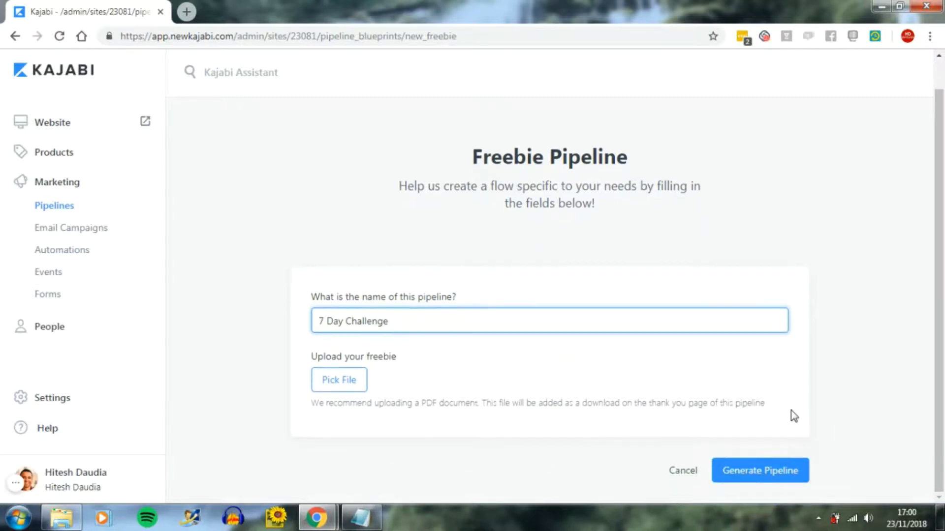
pyautogui.click(762, 476)
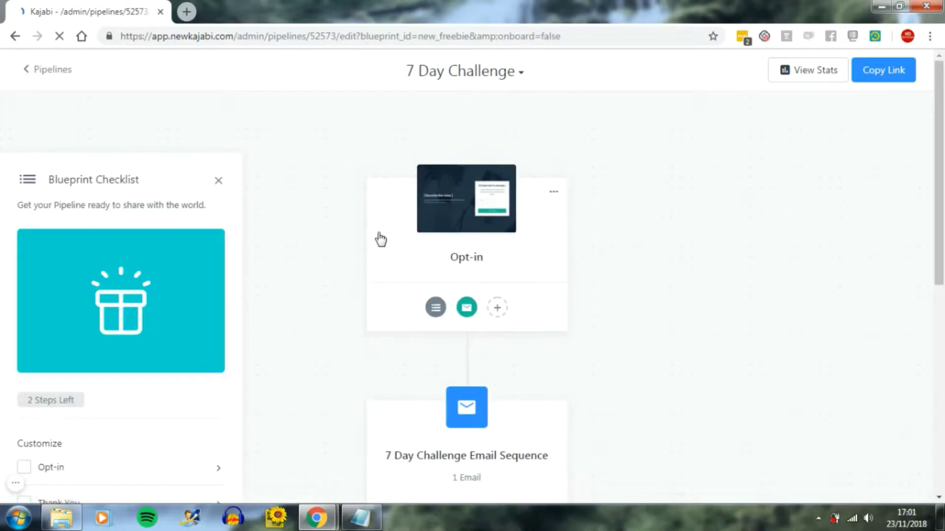
# Step: Open the pipeline's Opt-in page for editing
pyautogui.moveTo(379, 253)
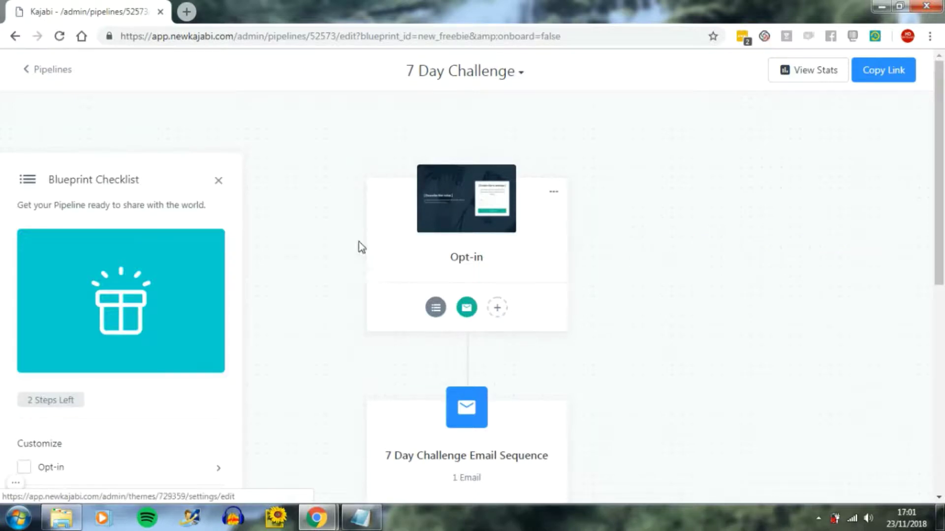
pyautogui.click(461, 216)
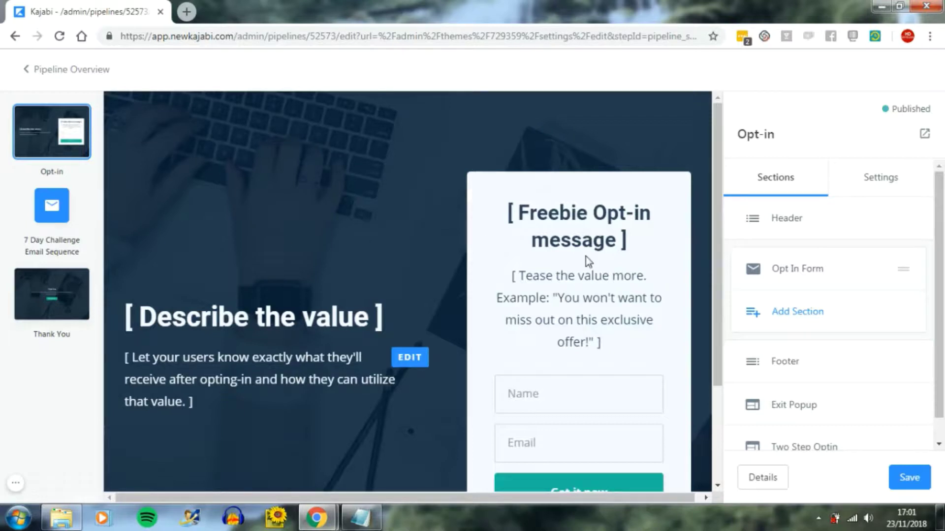
# Step: Look through the section types that can be added to the Opt-in page, from Assessment down to Video Embed
pyautogui.click(787, 319)
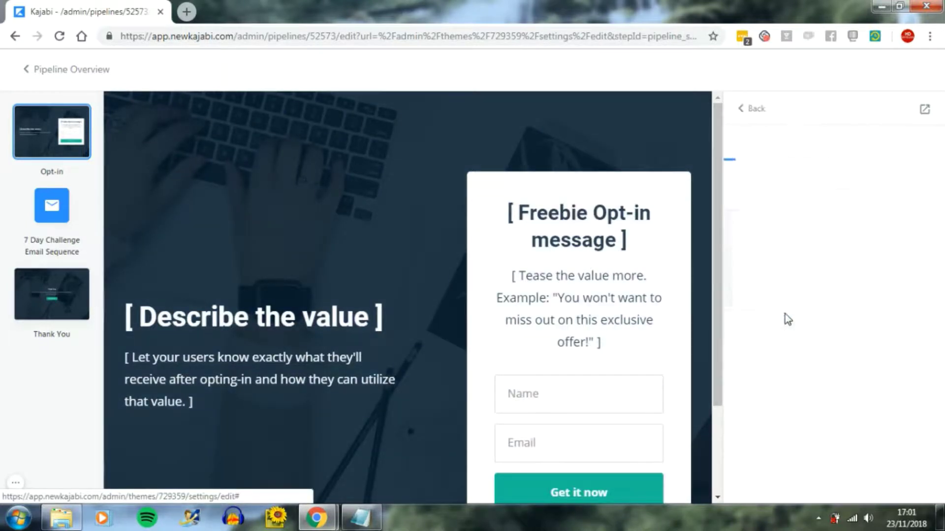
pyautogui.scroll(-5, 790, 218)
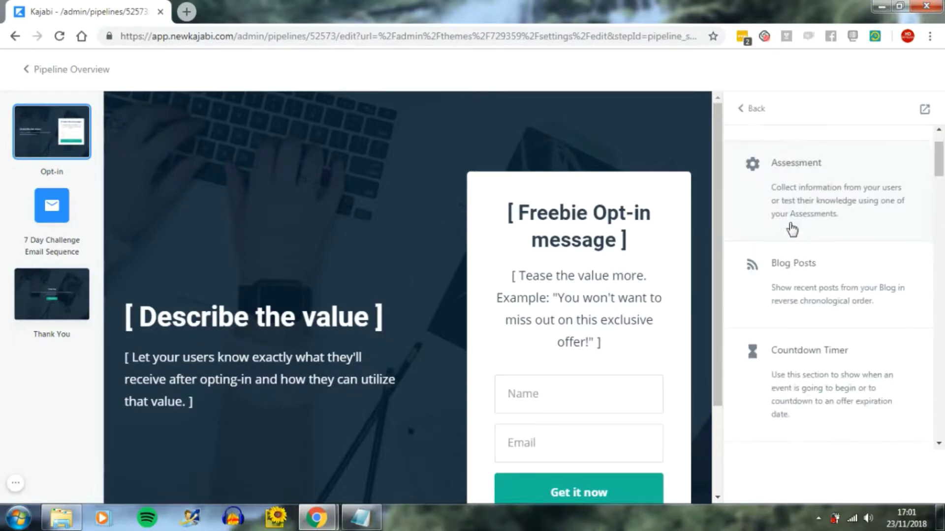
pyautogui.scroll(-3, 794, 235)
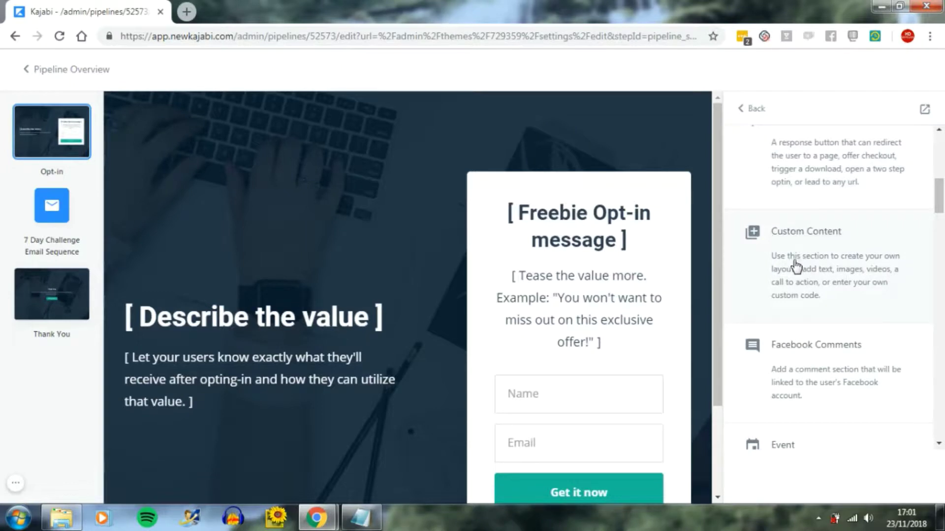
pyautogui.scroll(-1, 796, 267)
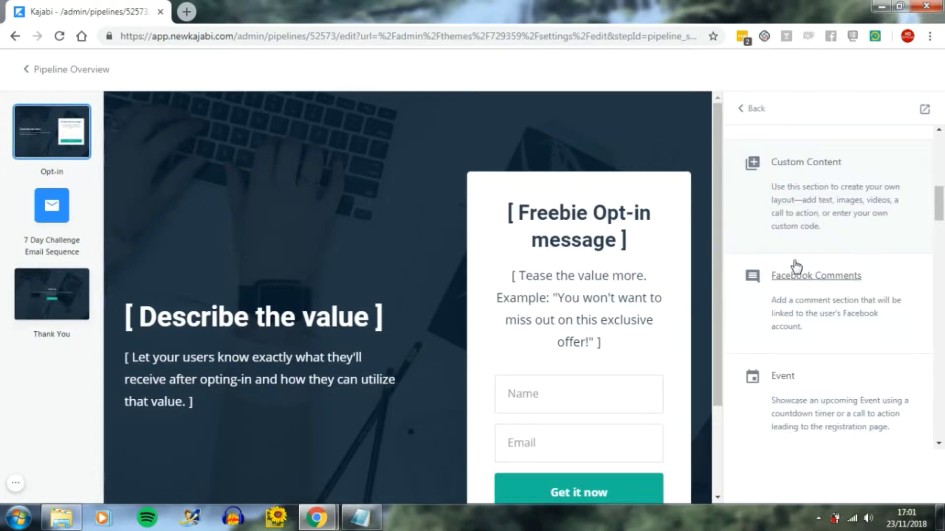
pyautogui.scroll(-1, 796, 267)
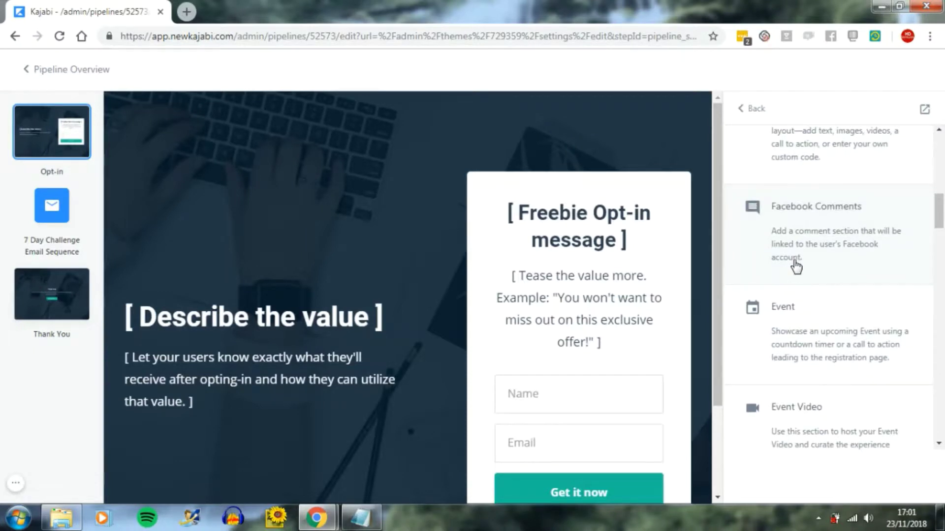
pyautogui.scroll(-1, 796, 267)
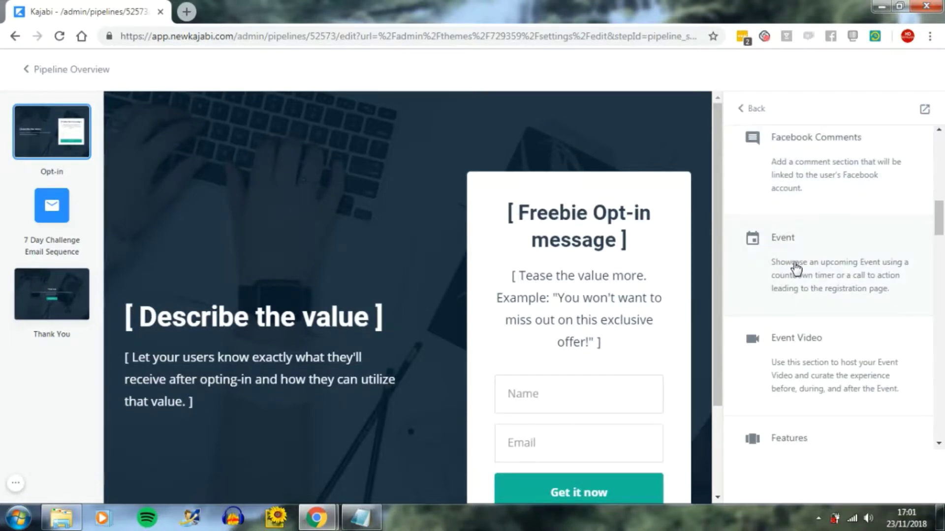
pyautogui.scroll(-1, 795, 269)
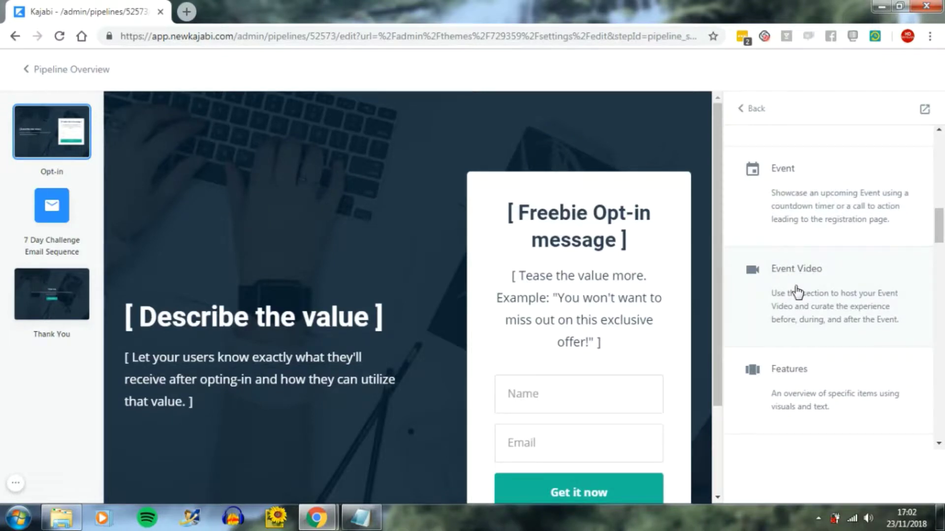
pyautogui.scroll(-2, 798, 292)
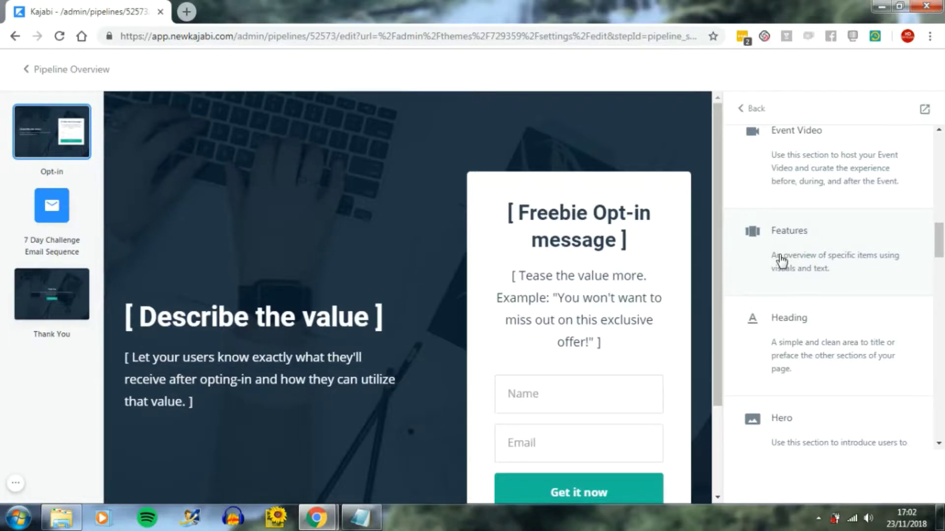
pyautogui.scroll(-3, 776, 267)
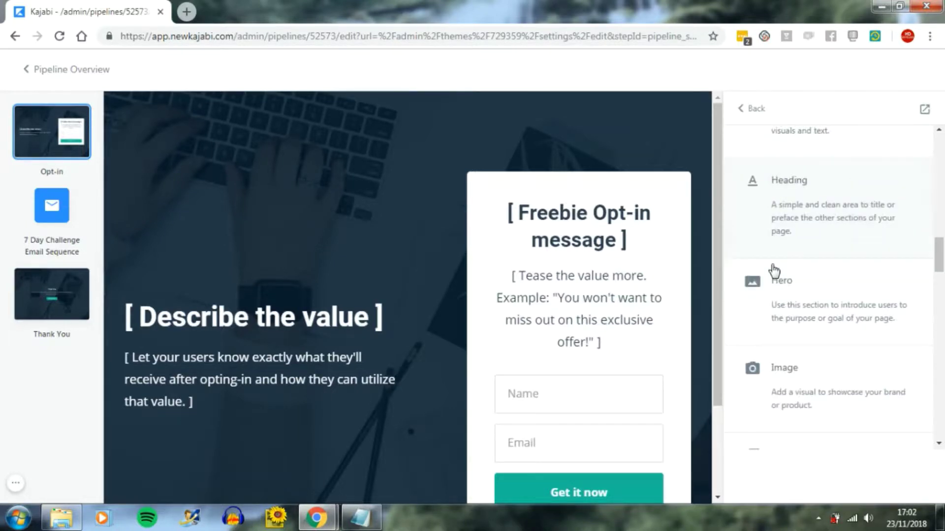
pyautogui.scroll(-3, 797, 305)
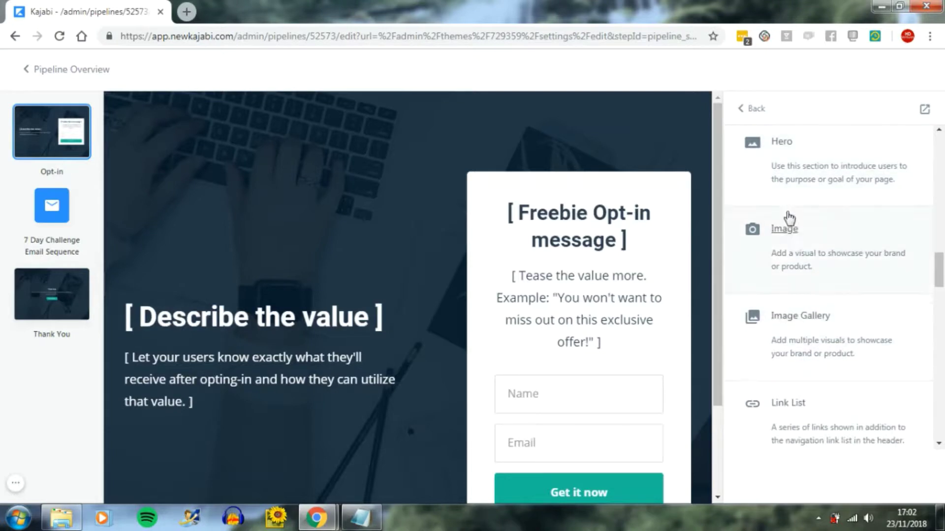
pyautogui.scroll(-3, 807, 270)
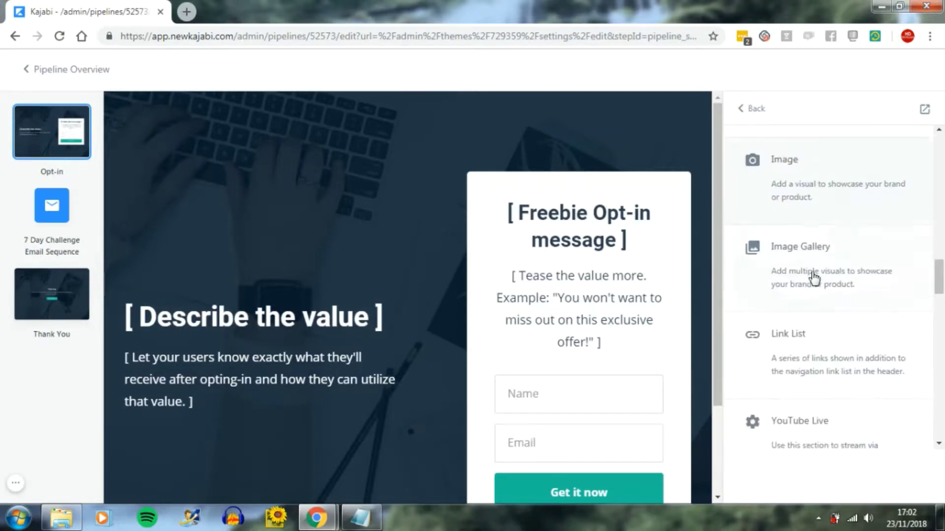
pyautogui.scroll(-6, 814, 278)
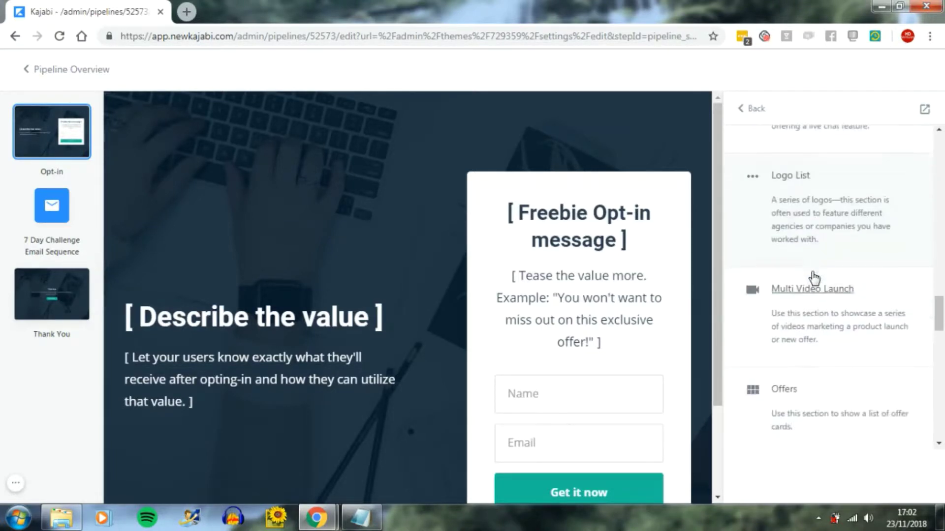
pyautogui.scroll(-6, 814, 279)
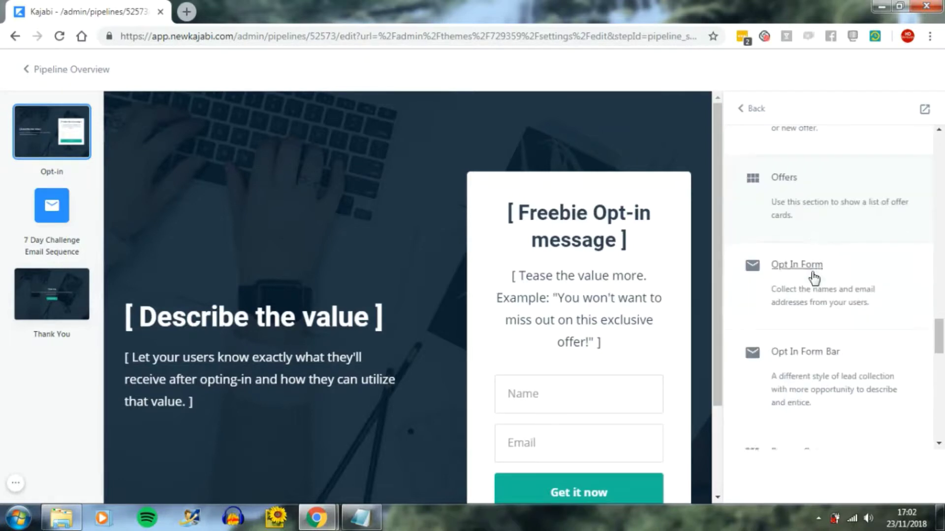
pyautogui.scroll(-7, 812, 278)
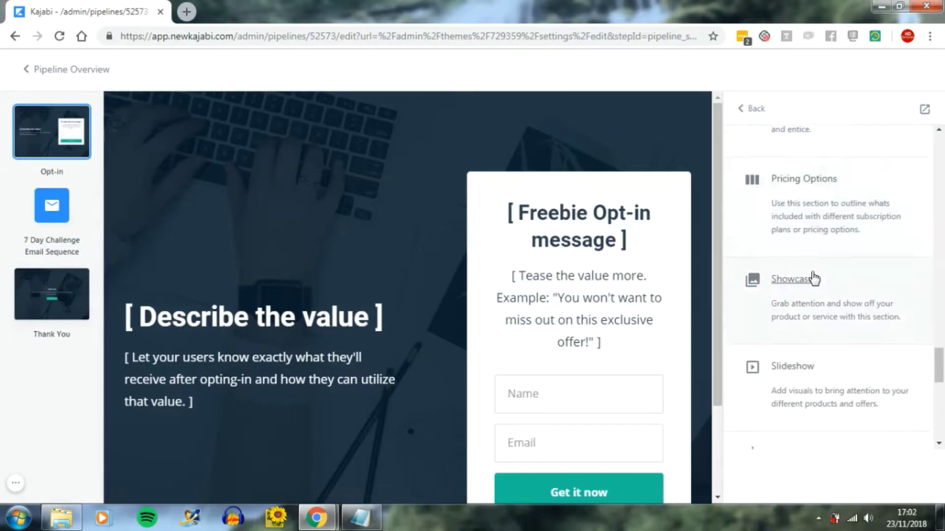
pyautogui.scroll(-7, 814, 279)
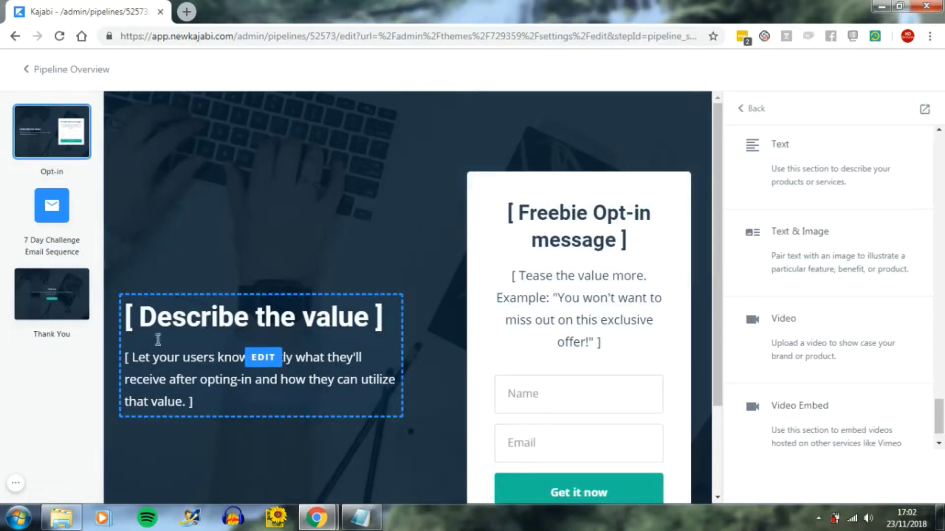
# Step: Replace the bracketed "Describe the value" wording in the Opt-in headline with "28 Day Challenge", copied from the kajabi aff notes in Notepad
pyautogui.click(266, 360)
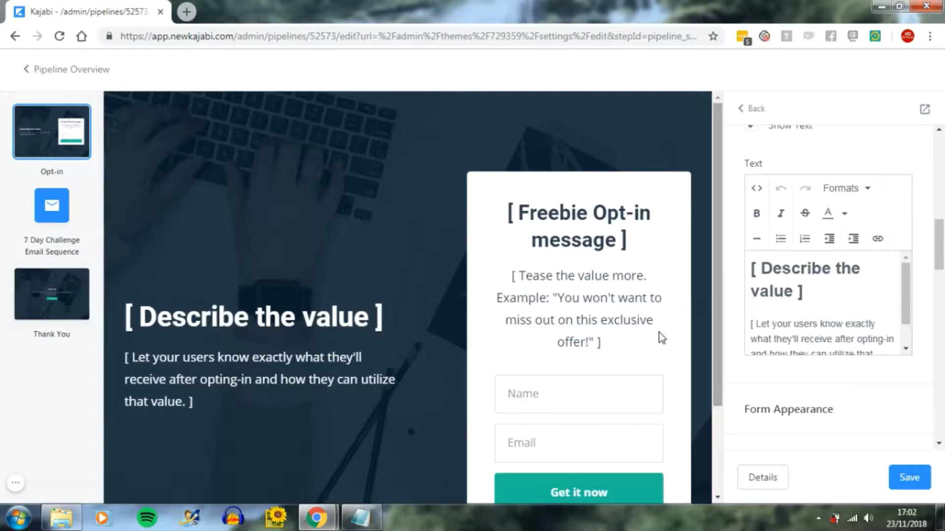
pyautogui.click(373, 523)
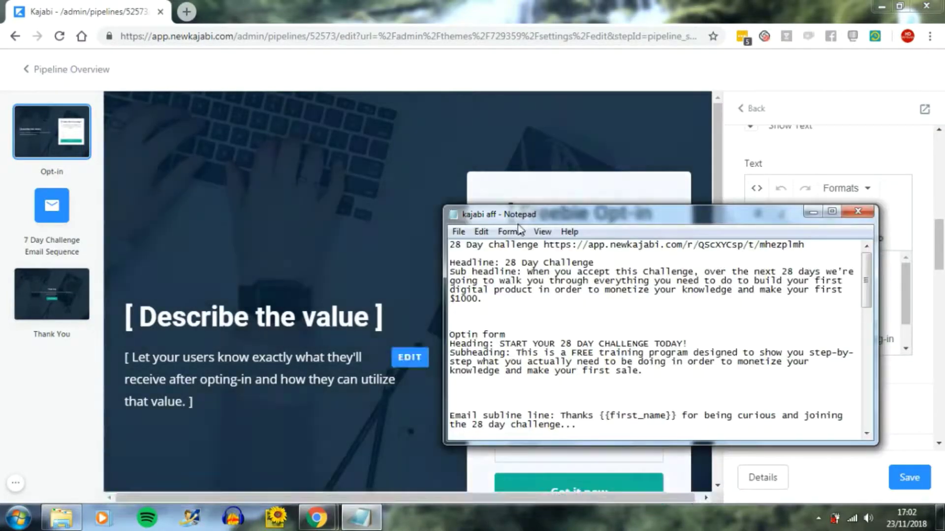
pyautogui.moveTo(505, 264); pyautogui.dragTo(593, 266)
pyautogui.rightClick(574, 263)
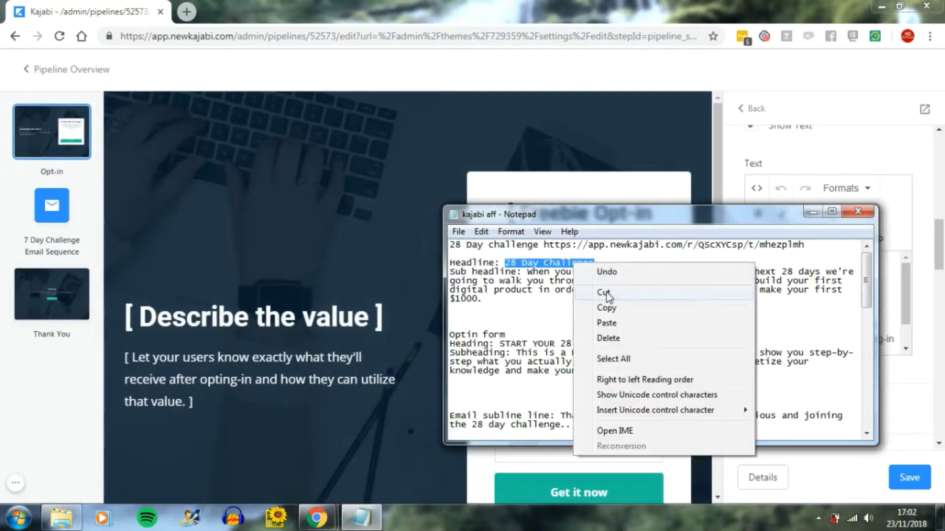
pyautogui.click(604, 310)
pyautogui.click(814, 213)
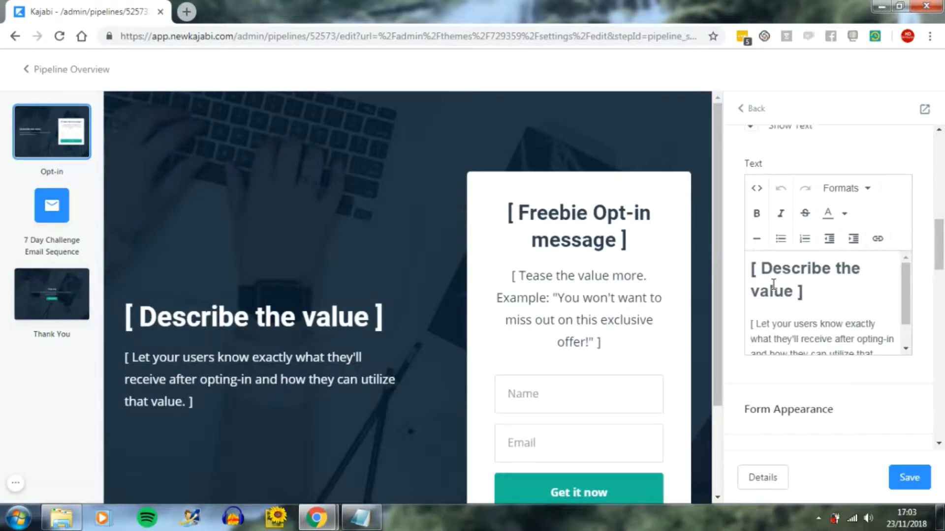
pyautogui.moveTo(772, 268); pyautogui.dragTo(795, 290)
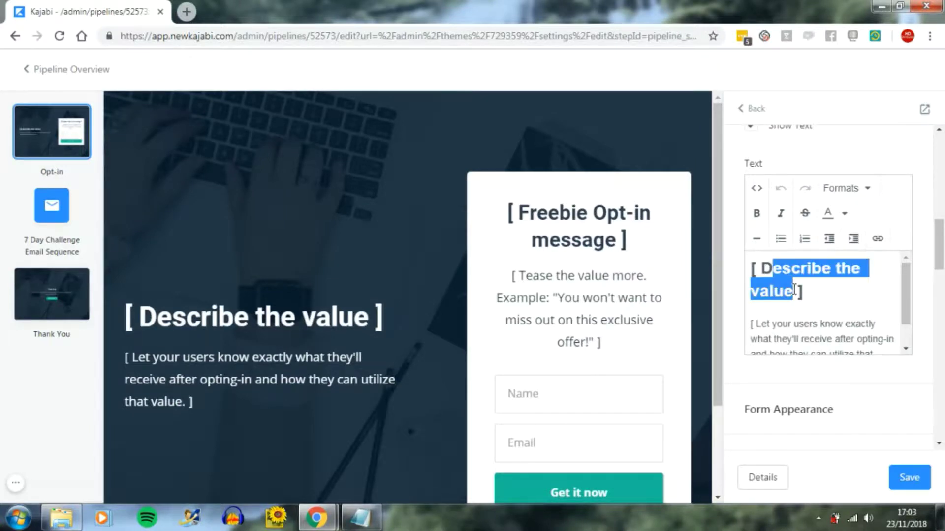
pyautogui.press('BackSpace')
pyautogui.press('BackSpace')
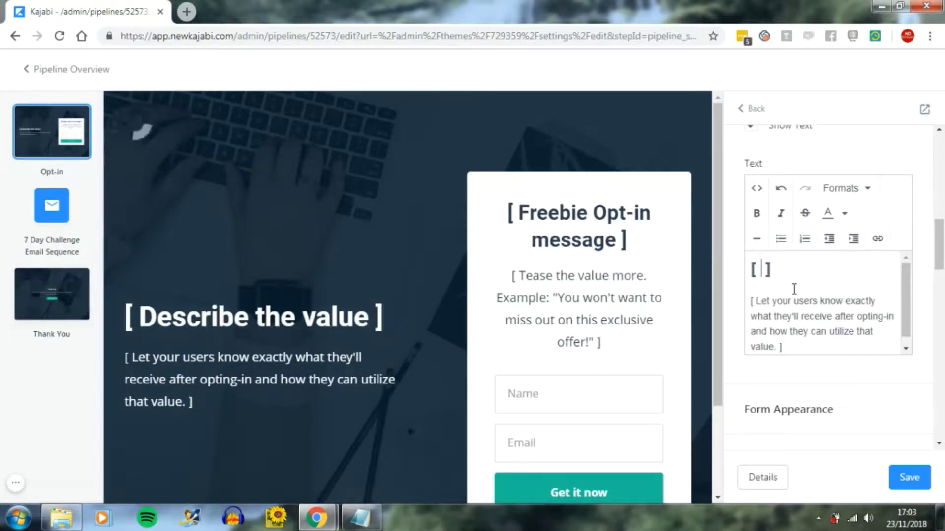
pyautogui.hotkey('ctrl', 'v')
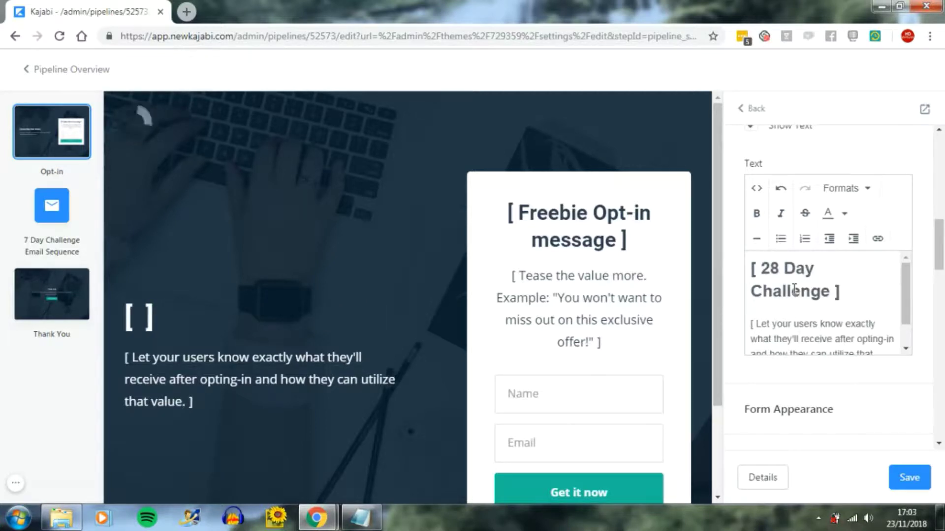
# Step: Remove the square brackets around the "28 Day Challenge" headline on the Opt-in page
pyautogui.click(846, 292)
pyautogui.press('BackSpace')
pyautogui.click(763, 273)
pyautogui.press('BackSpace')
pyautogui.press('BackSpace')
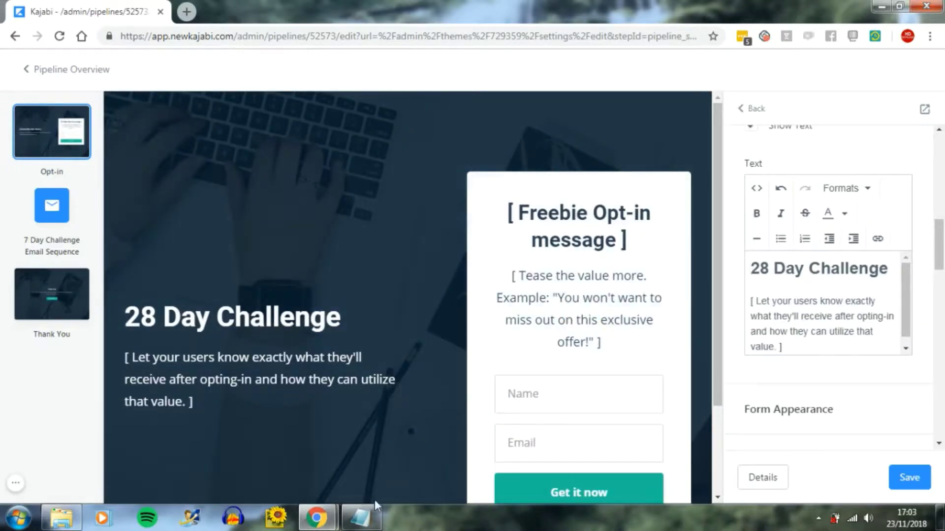
# Step: Replace the bracketed "Let your users know" wording under the headline with the sub headline text copied from the kajabi aff notes in Notepad
pyautogui.click(364, 516)
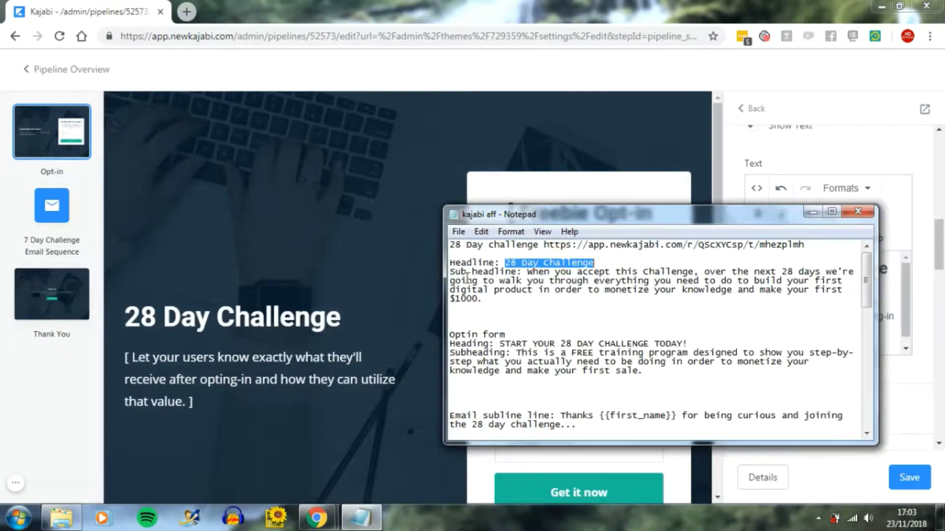
pyautogui.moveTo(527, 272); pyautogui.dragTo(543, 297)
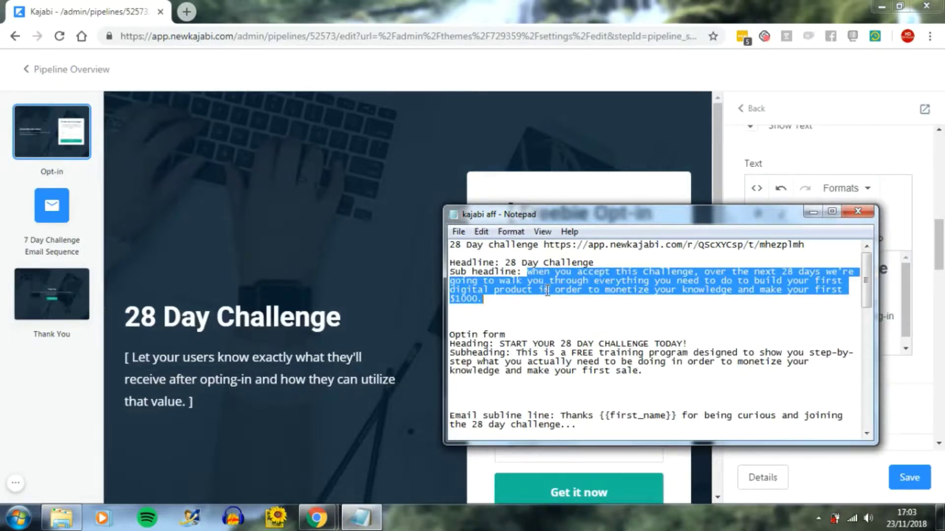
pyautogui.rightClick(547, 284)
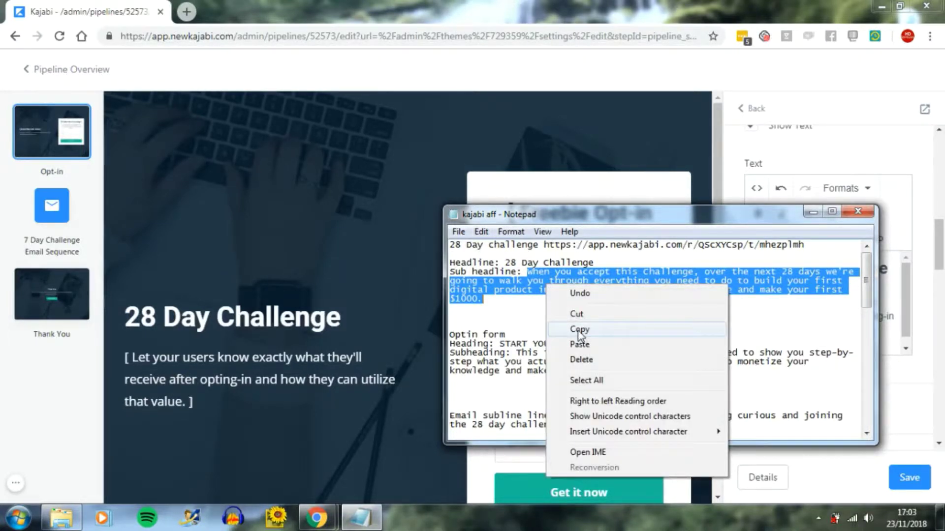
pyautogui.click(574, 329)
pyautogui.click(813, 211)
pyautogui.moveTo(754, 302); pyautogui.dragTo(780, 350)
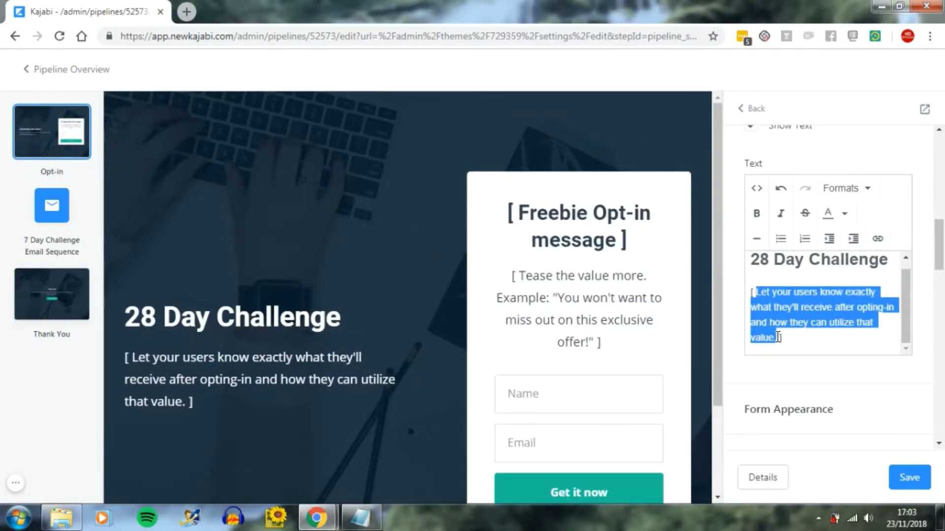
pyautogui.press('BackSpace')
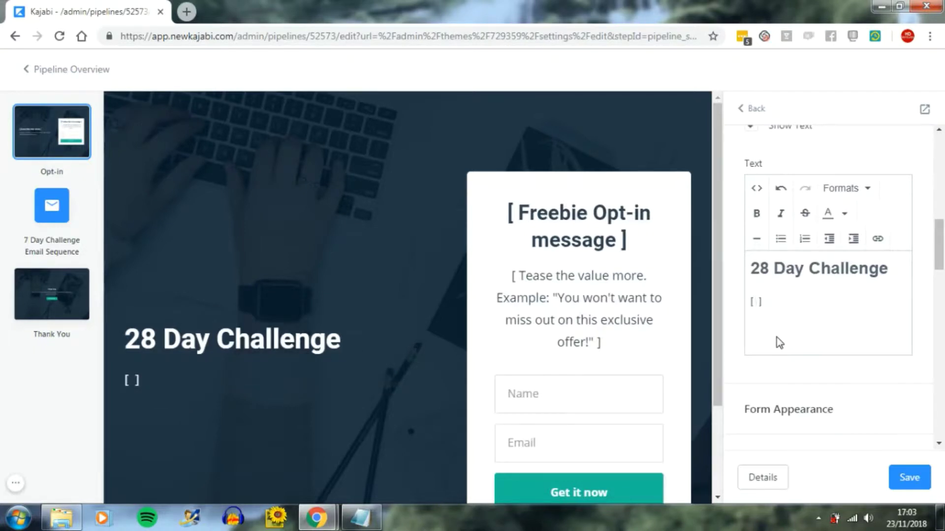
pyautogui.hotkey('ctrl', 'v')
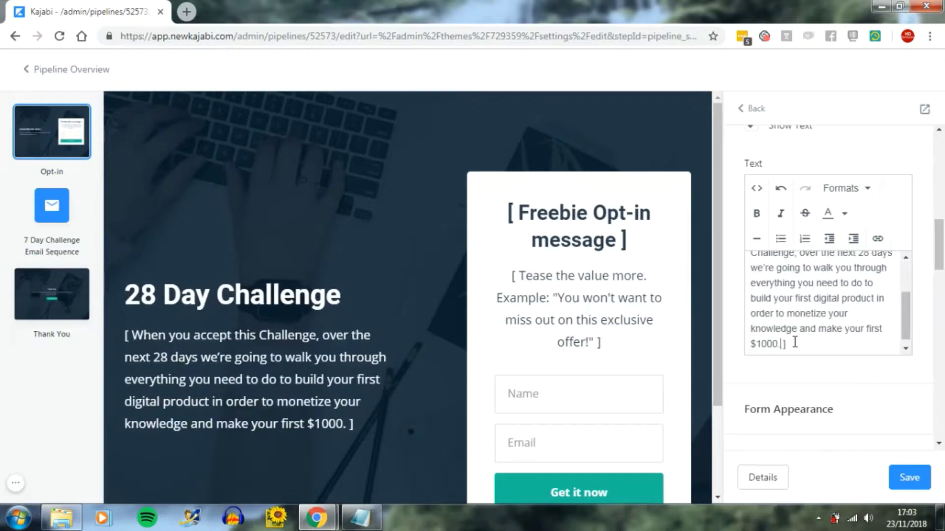
# Step: Remove the square brackets around the "When you accept this Challenge" paragraph
pyautogui.scroll(3, 784, 325)
pyautogui.click(759, 303)
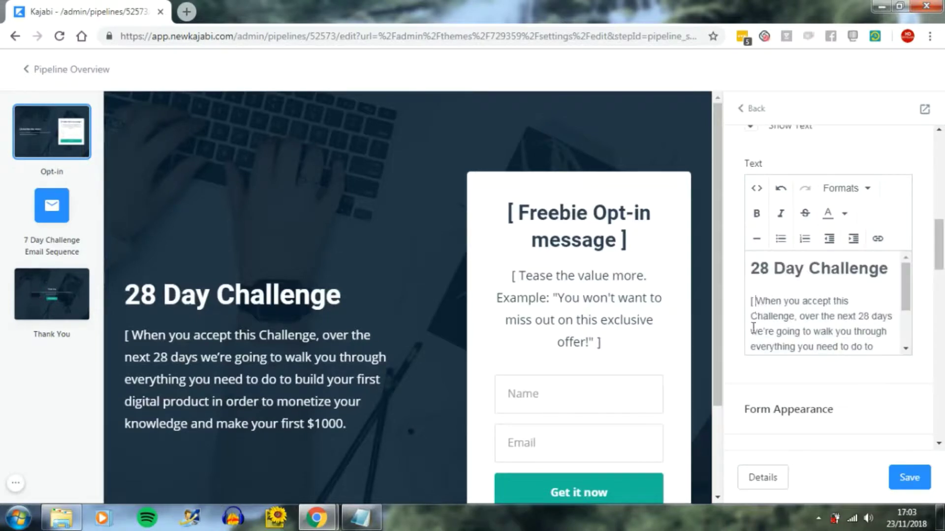
pyautogui.press('BackSpace')
pyautogui.press('BackSpace')
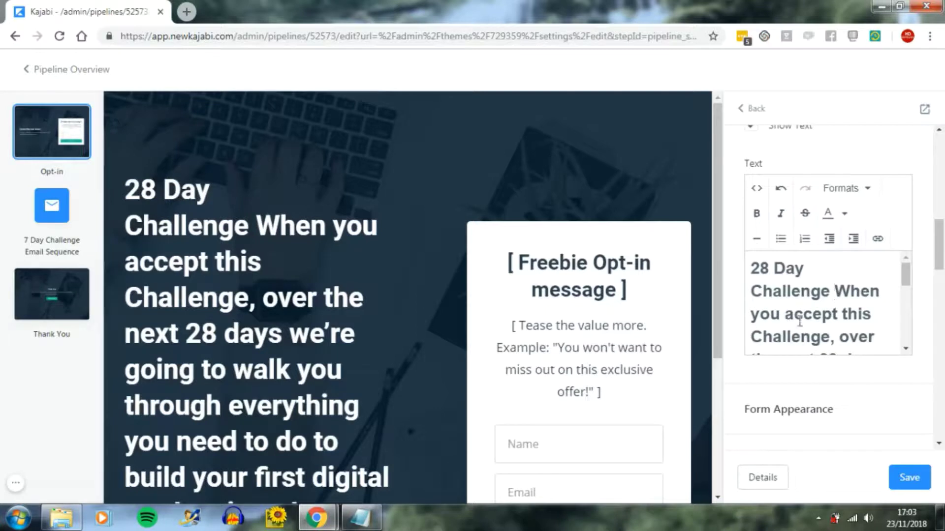
# Step: Undo the last deletion that merged the paragraph into the headline, and save the Opt-in page
pyautogui.scroll(-3, 799, 321)
pyautogui.scroll(2, 798, 310)
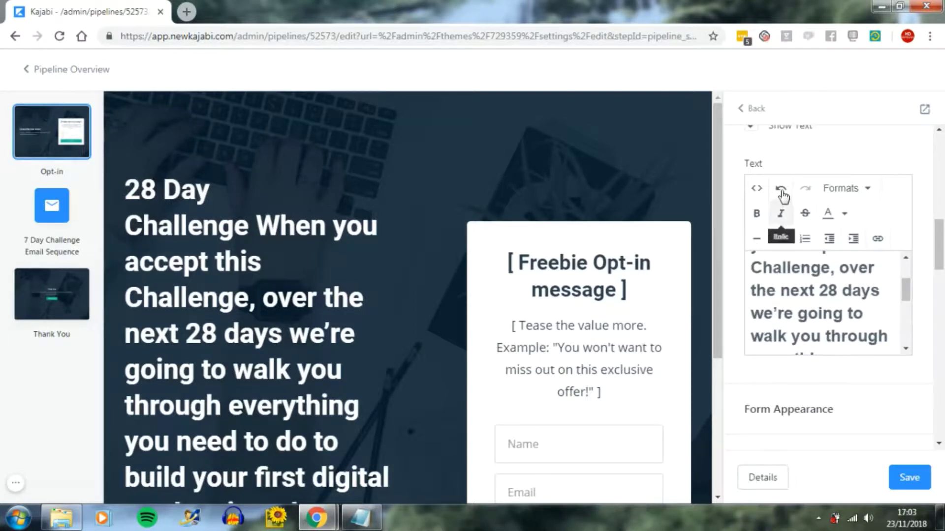
pyautogui.click(781, 191)
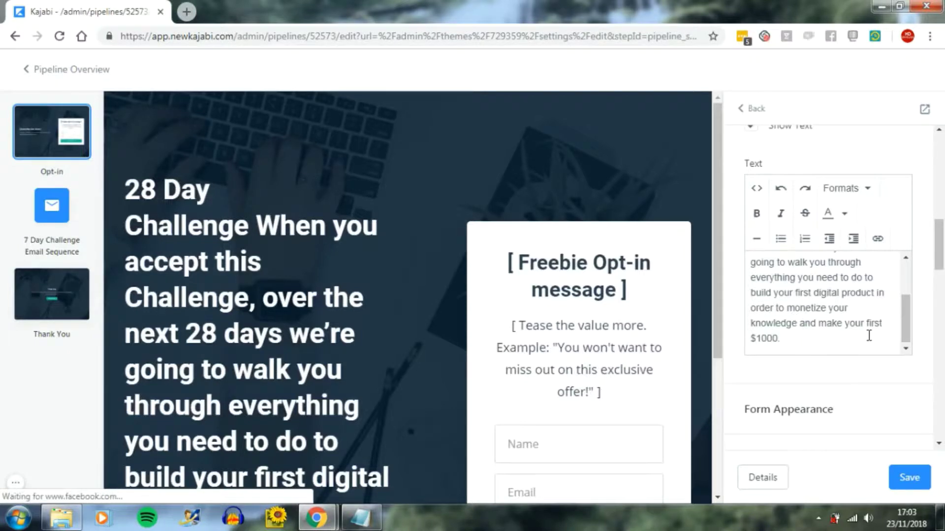
pyautogui.moveTo(910, 310); pyautogui.dragTo(909, 276)
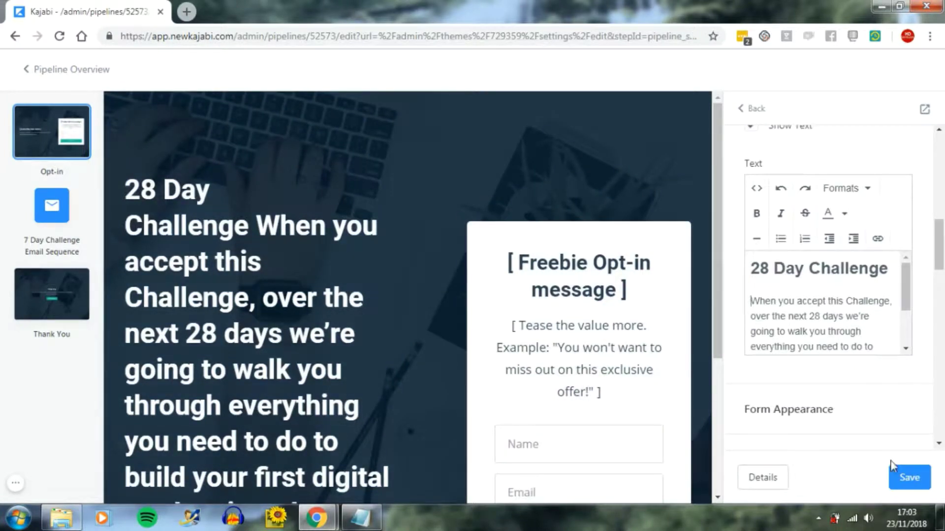
pyautogui.click(913, 482)
pyautogui.click(912, 482)
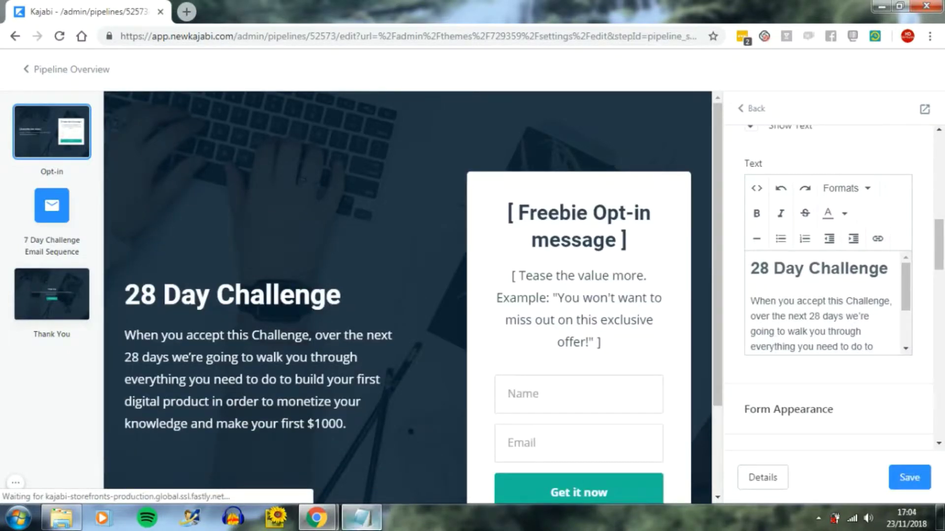
# Step: Replace the opt-in form's heading with "START YOUR 28 DAY CHALLENGE TODAY!", copied from the Notepad notes, without any brackets
pyautogui.click(368, 525)
pyautogui.moveTo(499, 344); pyautogui.dragTo(686, 344)
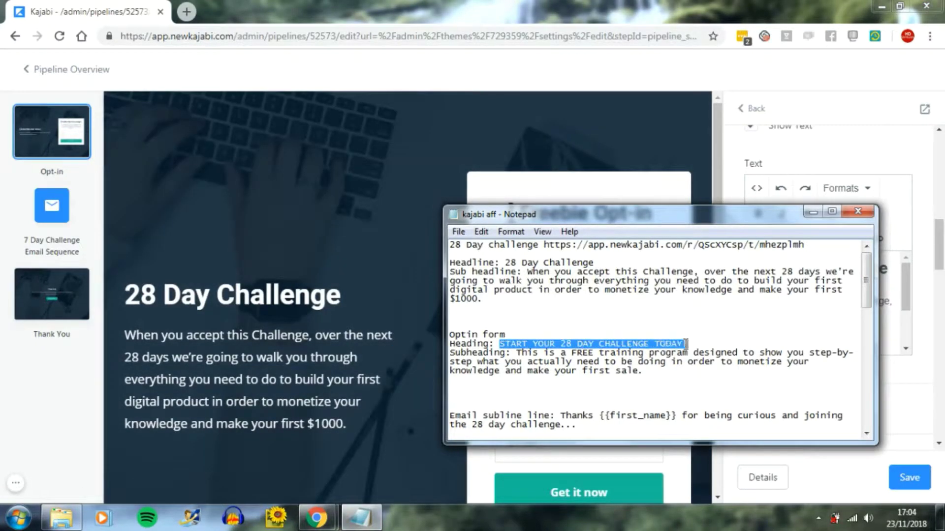
pyautogui.rightClick(660, 341)
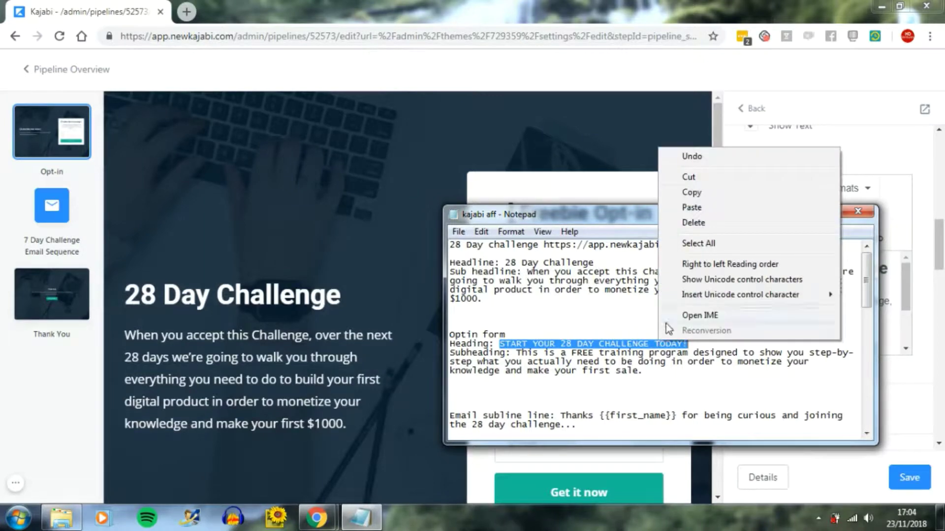
pyautogui.click(693, 192)
pyautogui.click(317, 517)
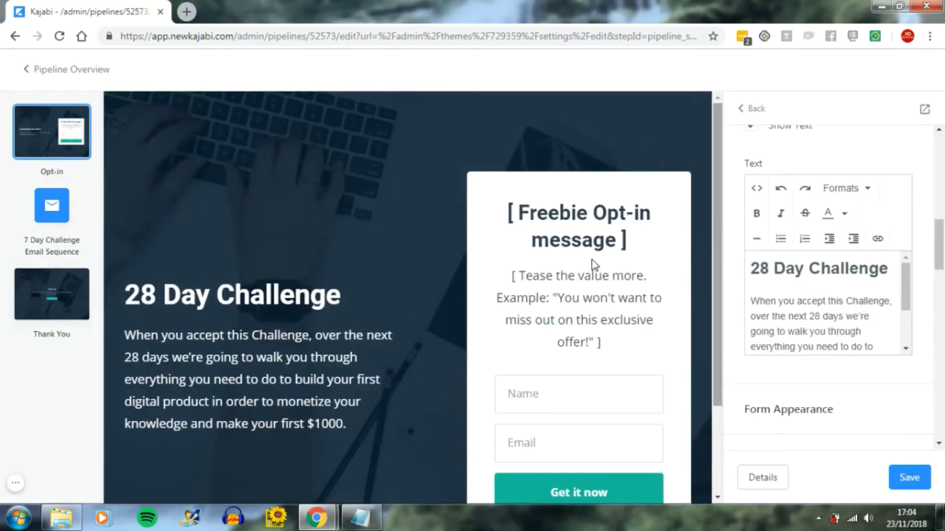
pyautogui.click(579, 228)
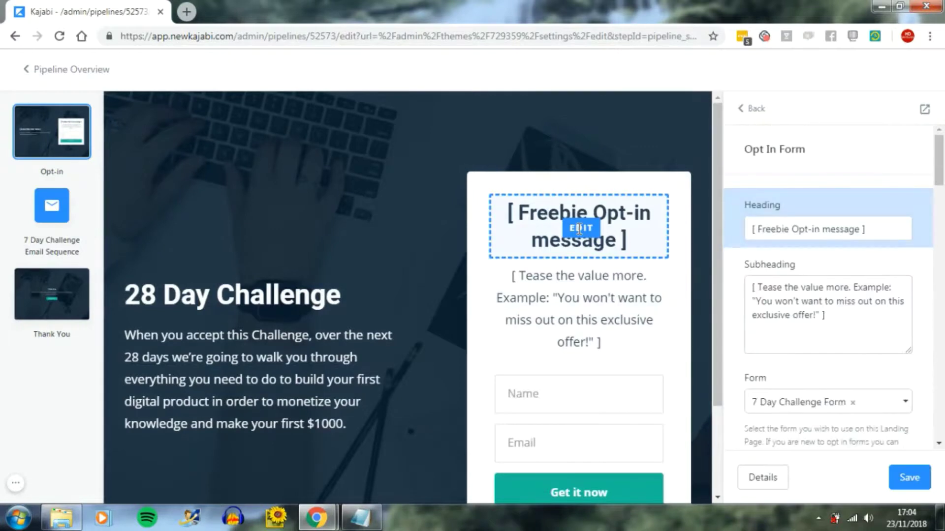
pyautogui.moveTo(857, 231); pyautogui.dragTo(747, 232)
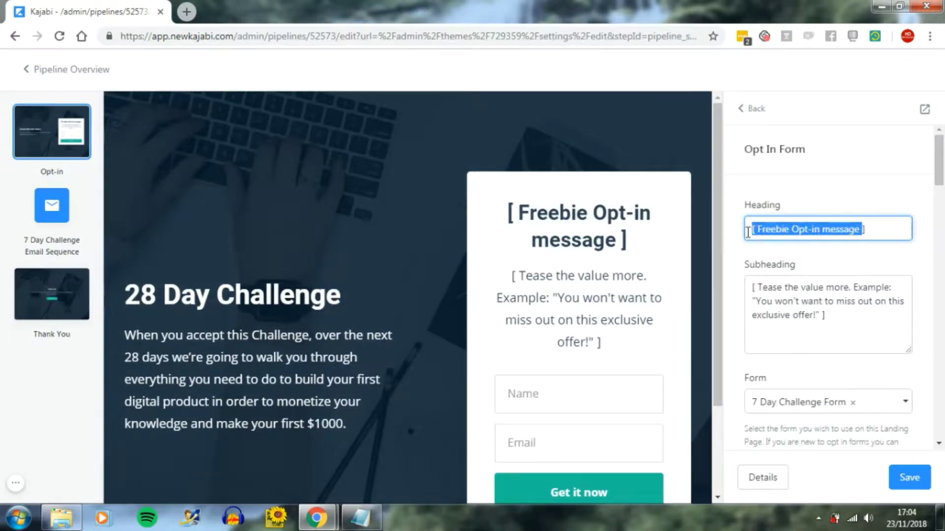
pyautogui.press('BackSpace')
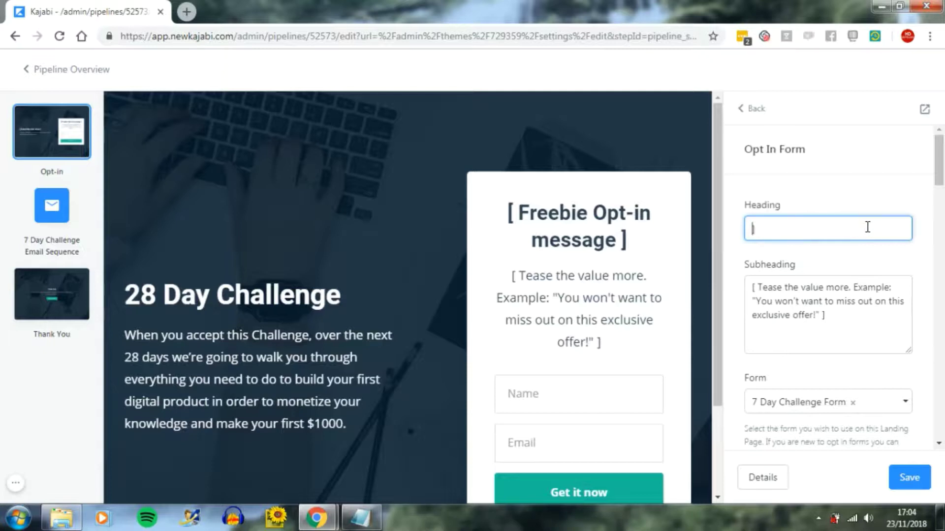
pyautogui.hotkey('ctrl', 'v')
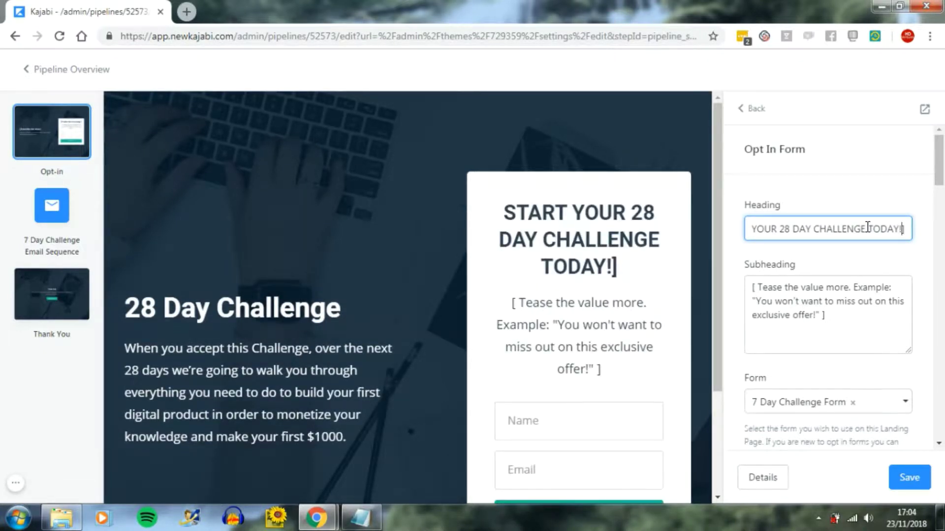
pyautogui.press('Delete')
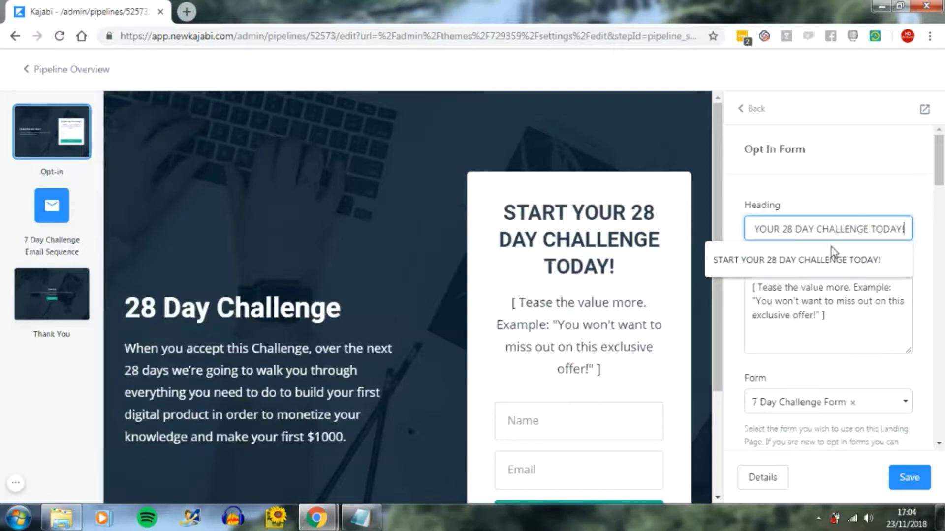
# Step: Replace the opt-in form's subheading wording with the "This is a FREE training program" text copied from the Notepad notes, and remove the closing bracket
pyautogui.click(360, 518)
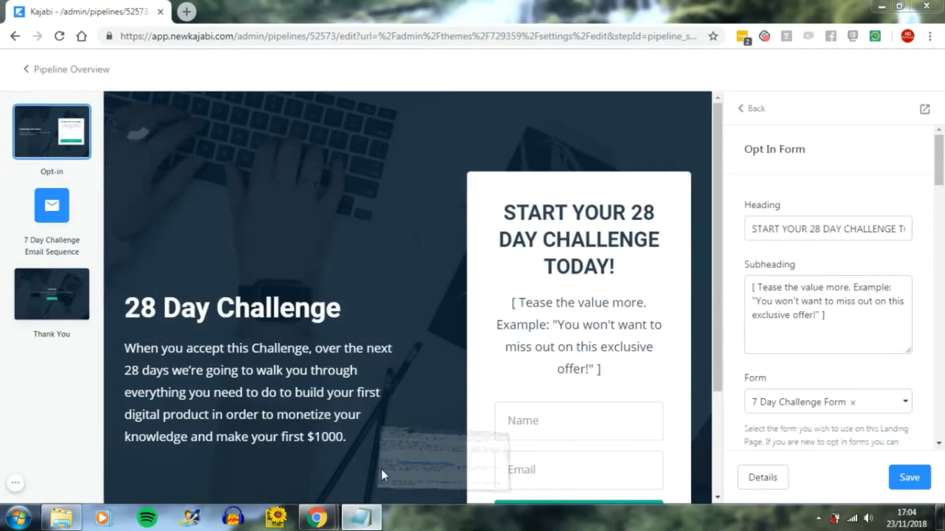
pyautogui.moveTo(517, 353); pyautogui.dragTo(642, 370)
pyautogui.rightClick(599, 364)
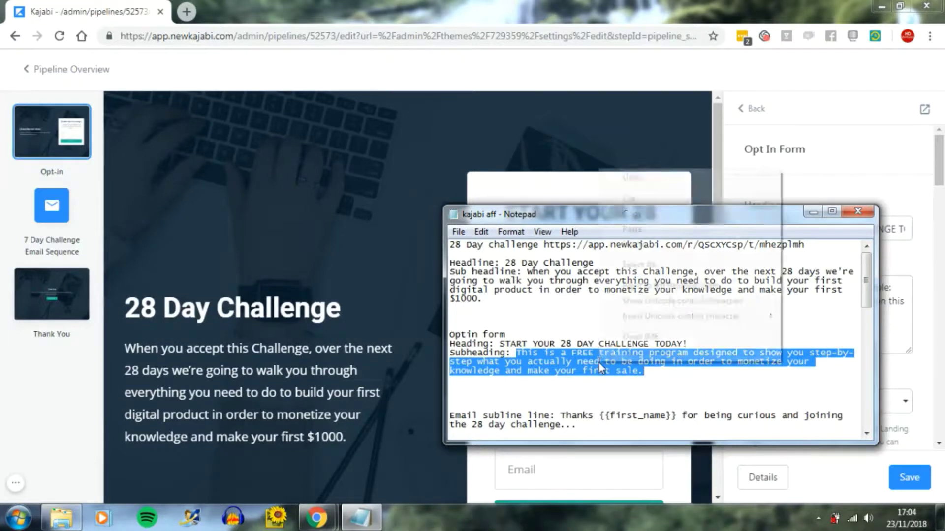
pyautogui.click(635, 215)
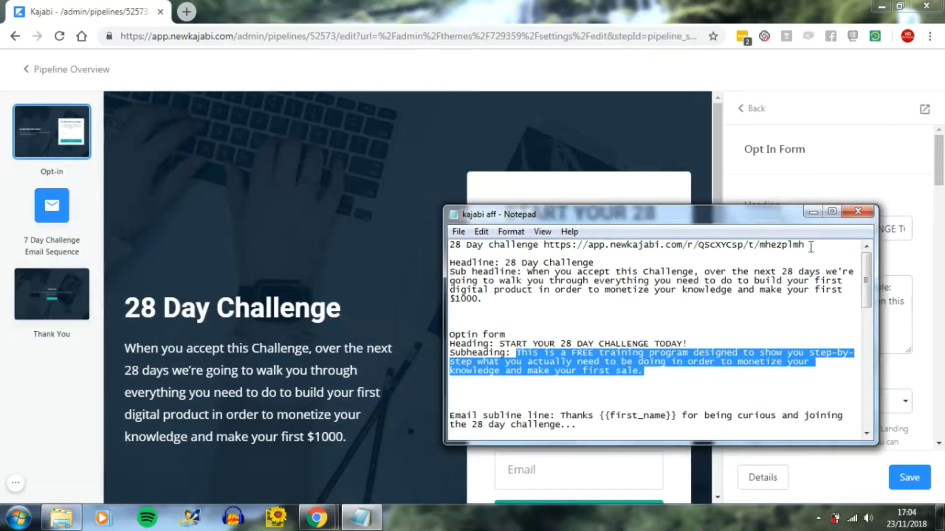
pyautogui.click(813, 212)
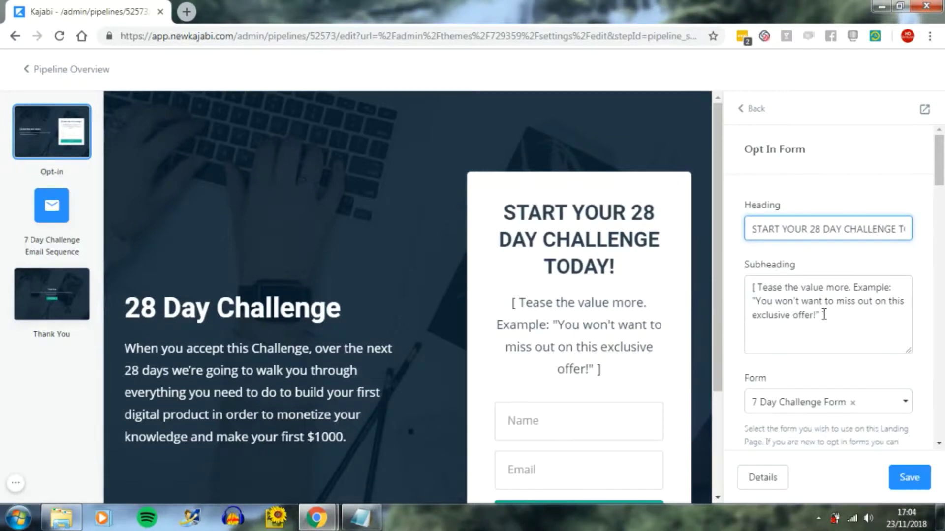
pyautogui.moveTo(821, 316); pyautogui.dragTo(761, 279)
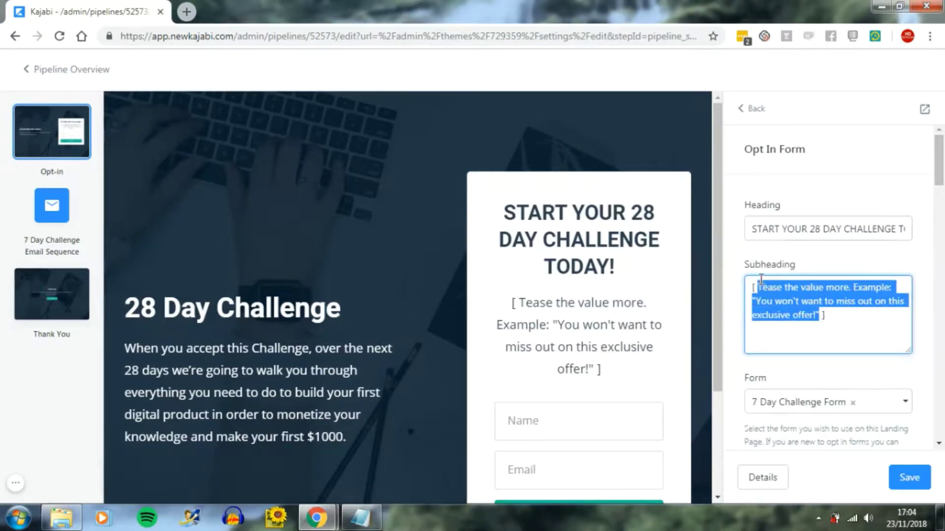
pyautogui.press('BackSpace')
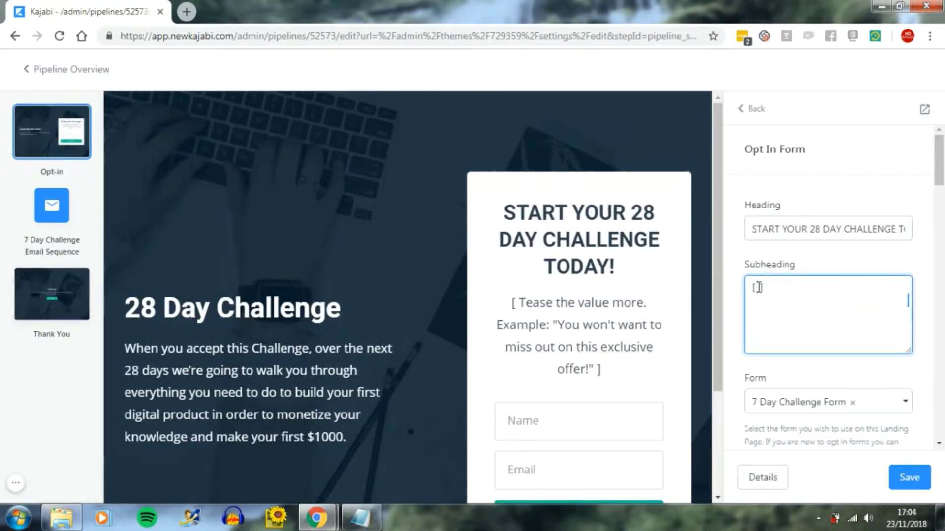
pyautogui.hotkey('ctrl', 'v')
pyautogui.press('Delete')
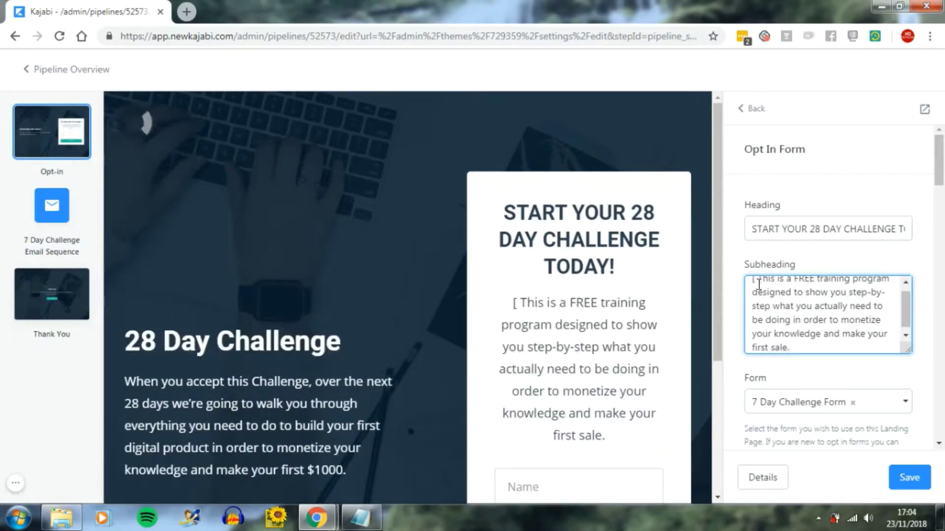
# Step: Remove the opening bracket and space before the opt-in form's subheading and save the page
pyautogui.moveTo(753, 279); pyautogui.dragTo(756, 307)
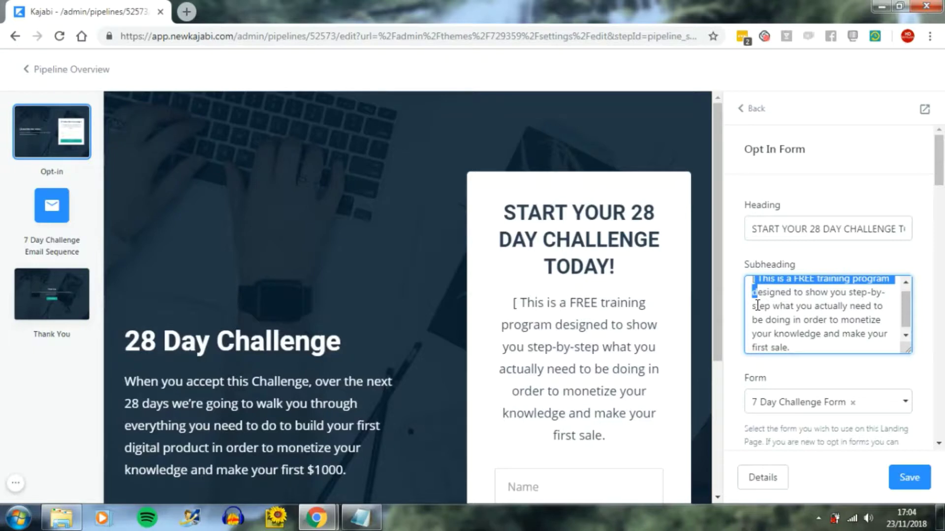
pyautogui.press('Left')
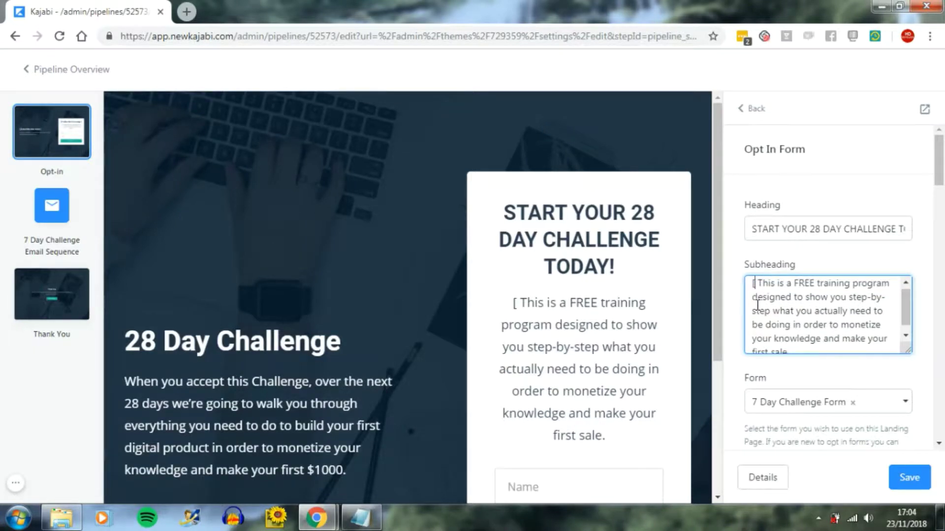
pyautogui.press('BackSpace')
pyautogui.press('Delete')
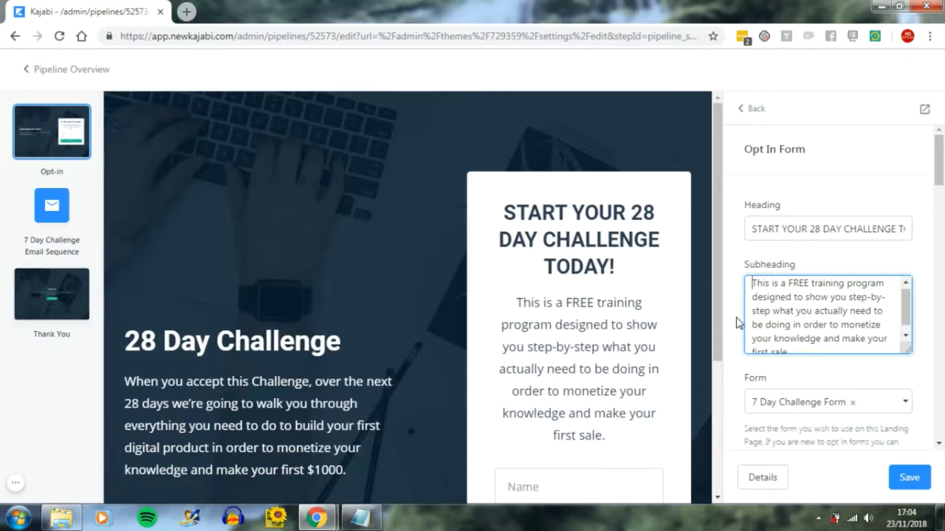
pyautogui.click(913, 482)
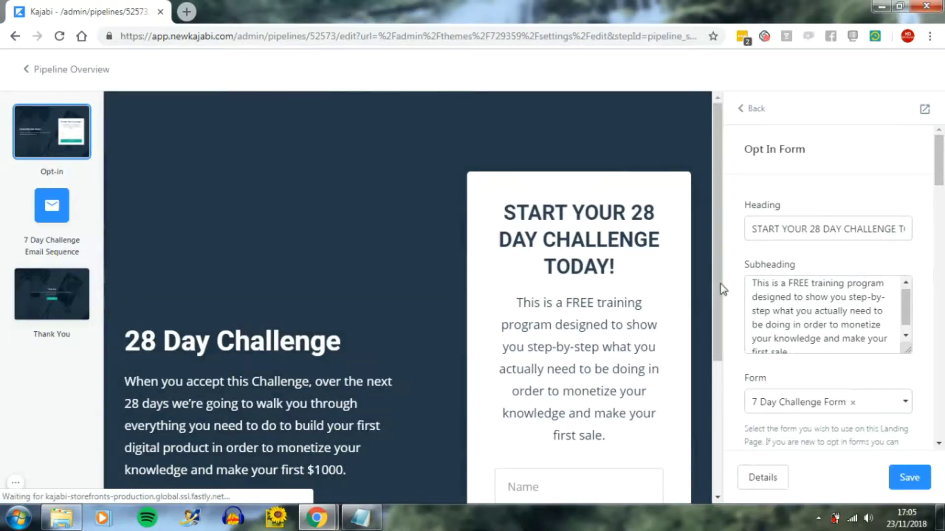
# Step: Change the opt-in form's button text to "Challenge Accepted" and save the Opt-in page
pyautogui.moveTo(717, 293); pyautogui.dragTo(721, 383)
pyautogui.scroll(-2, 721, 383)
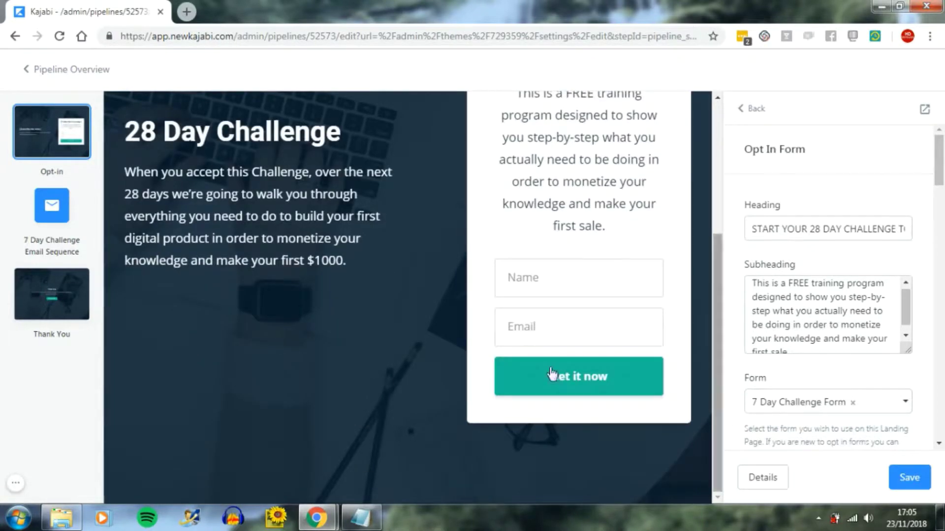
pyautogui.moveTo(559, 376)
pyautogui.click(582, 380)
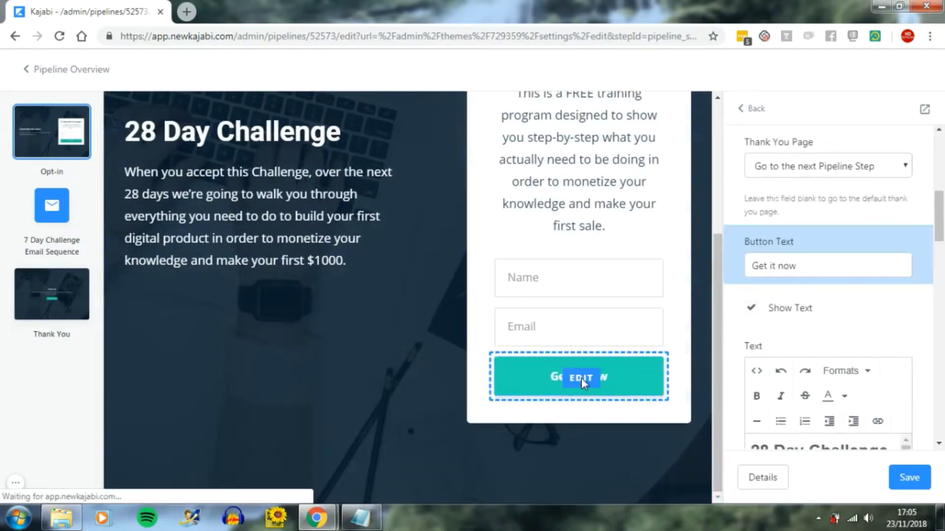
pyautogui.moveTo(795, 254); pyautogui.dragTo(740, 268)
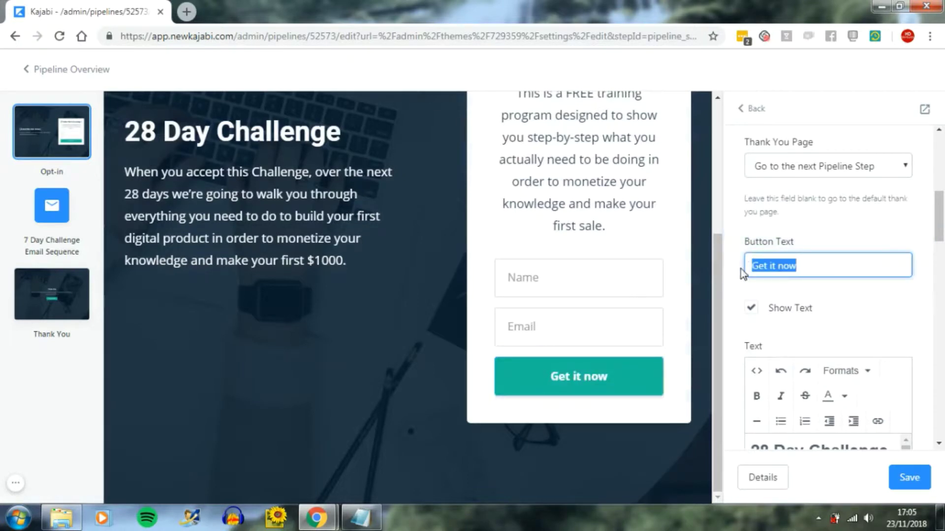
pyautogui.press('BackSpace')
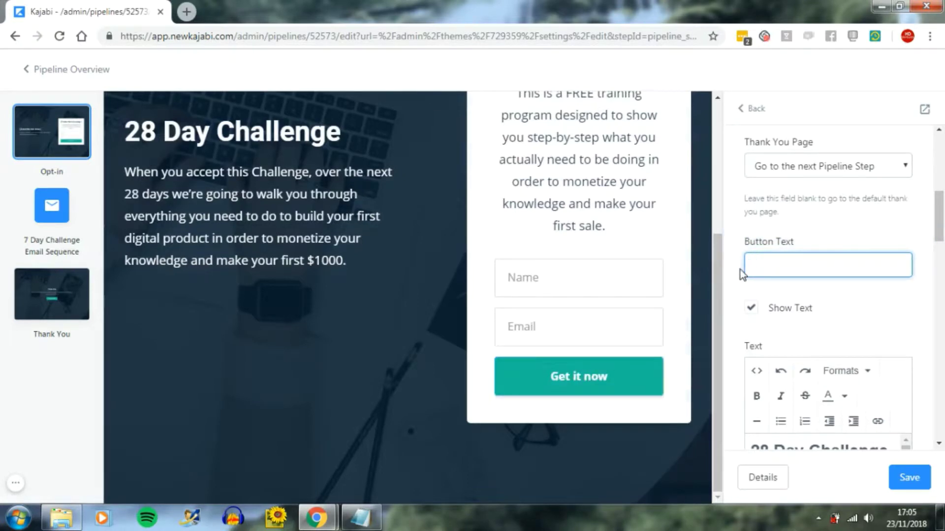
pyautogui.write('Cl')
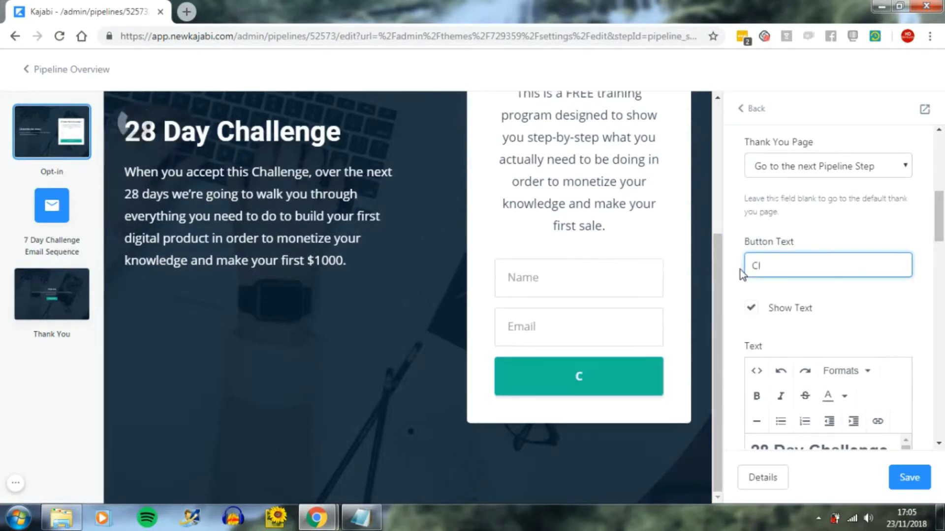
pyautogui.press('BackSpace')
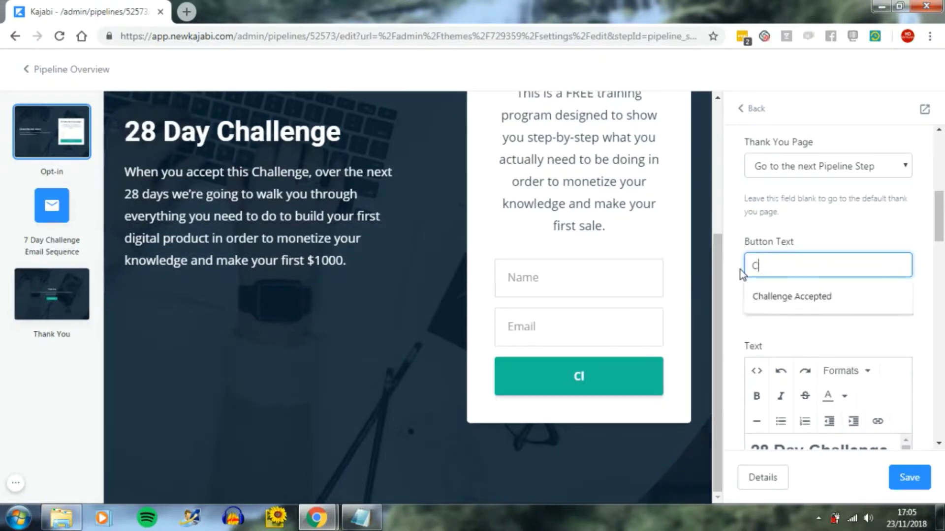
pyautogui.write('hallenge')
pyautogui.click(753, 296)
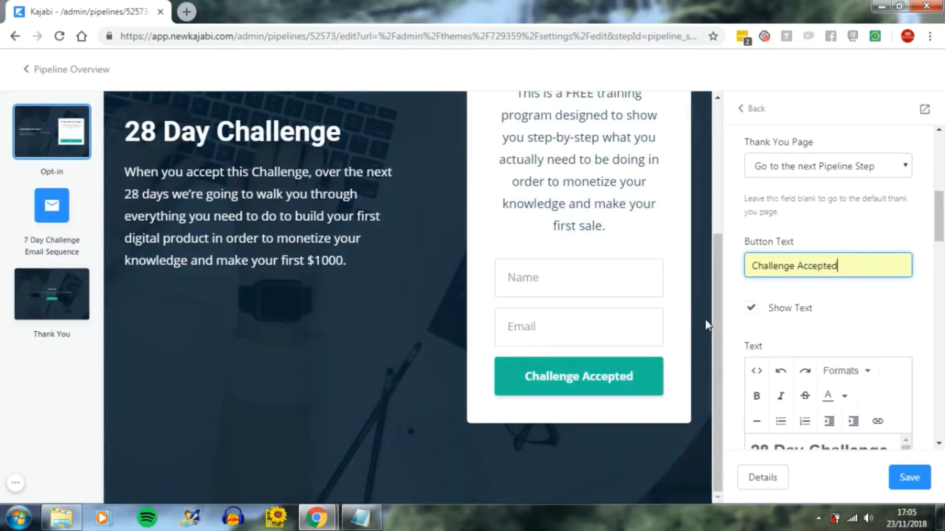
pyautogui.click(909, 480)
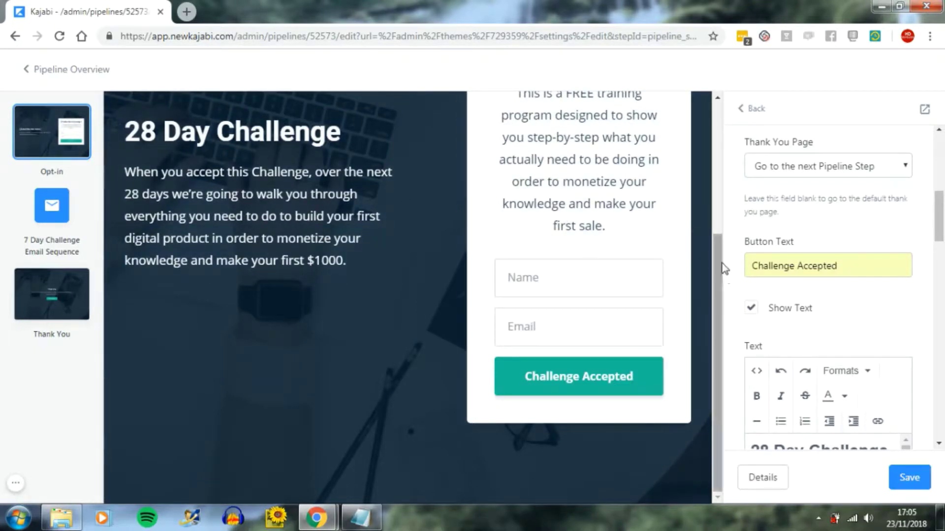
pyautogui.click(756, 111)
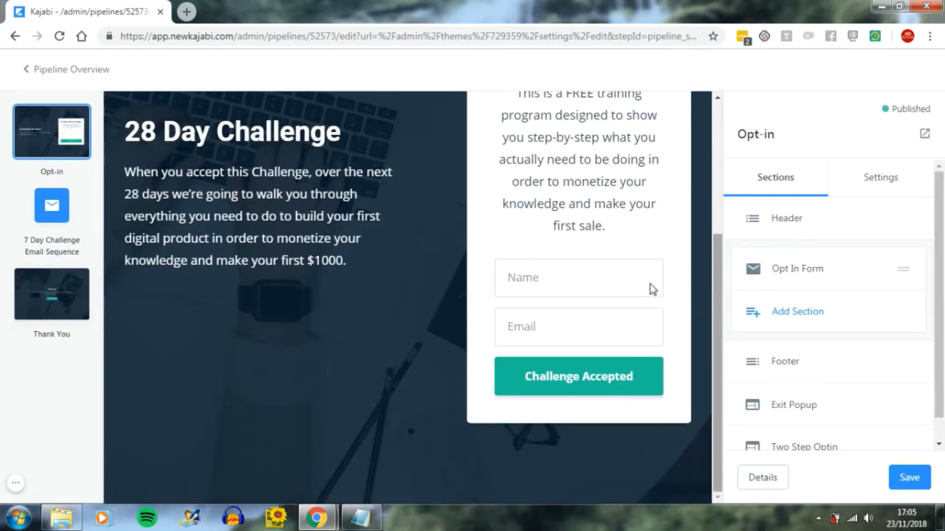
# Step: Review the Opt-in page preview and its Opt In Form settings
pyautogui.scroll(1, 718, 231)
pyautogui.scroll(5, 715, 172)
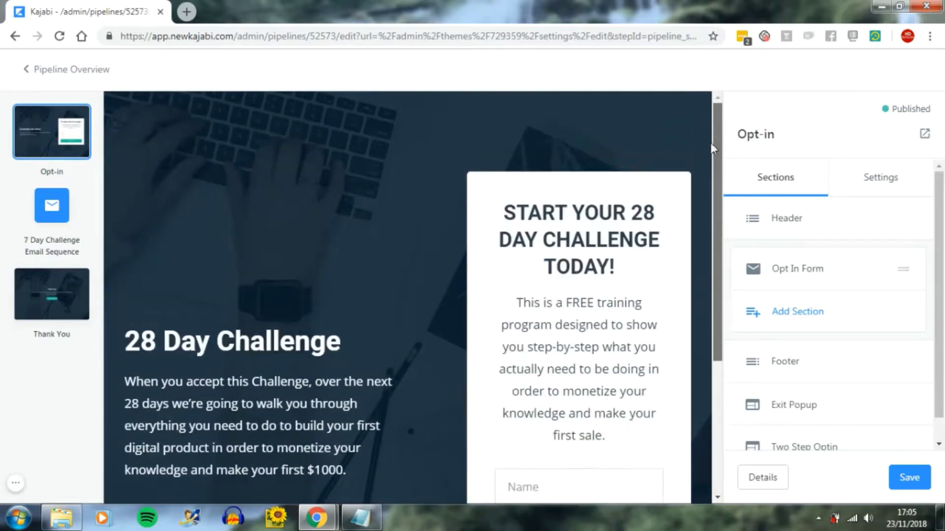
pyautogui.scroll(-3, 719, 192)
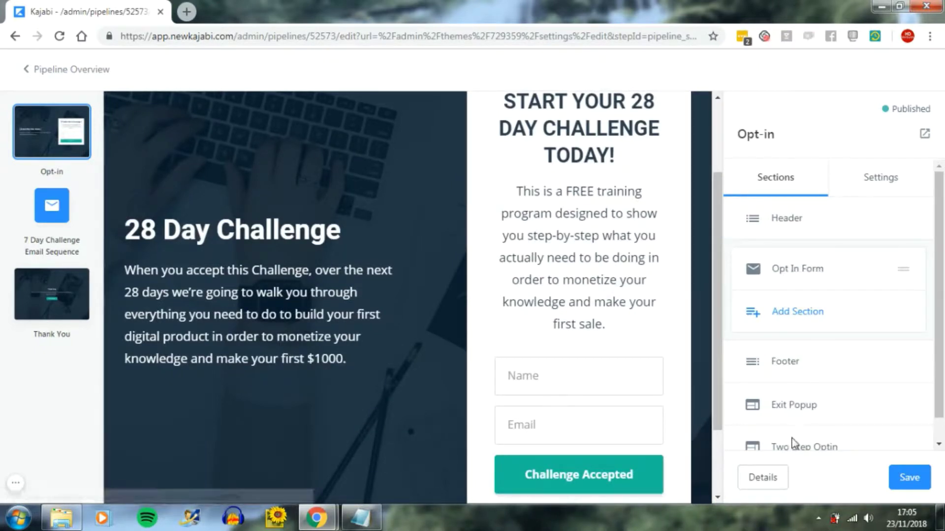
pyautogui.scroll(-1, 828, 367)
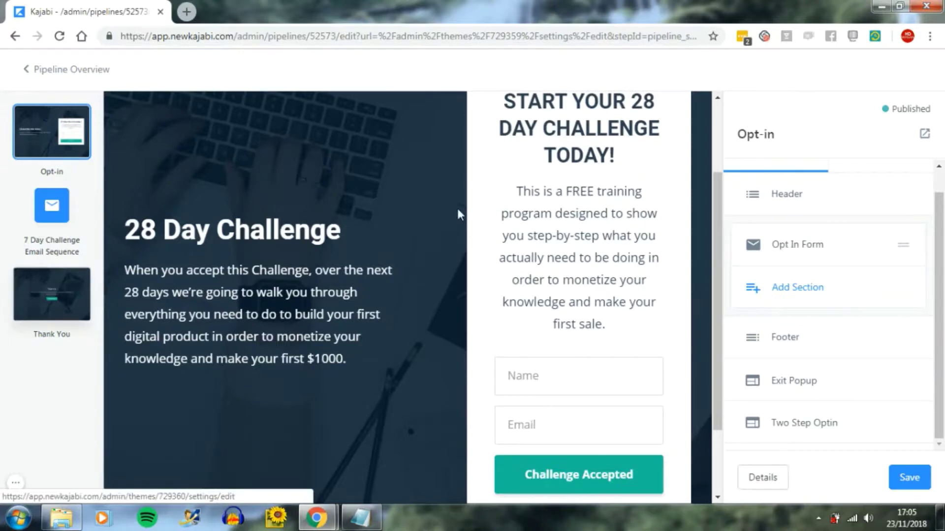
pyautogui.click(790, 250)
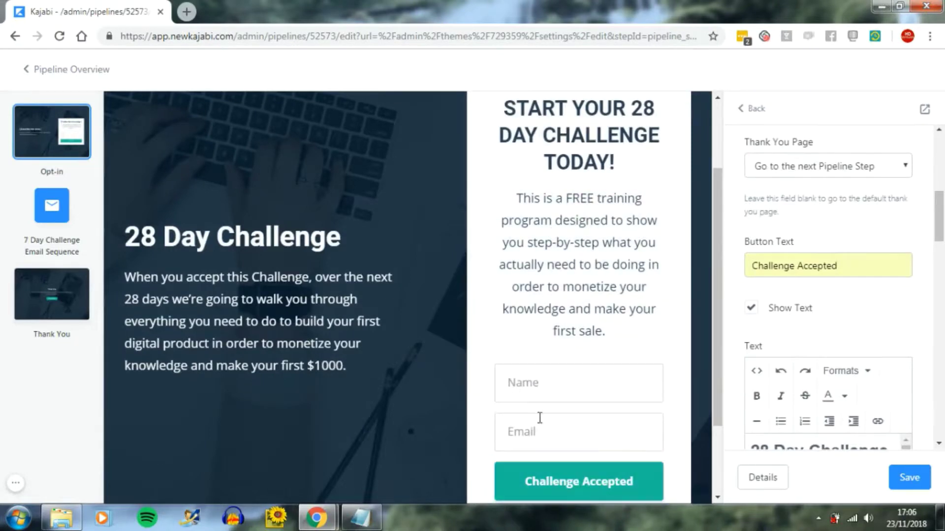
pyautogui.scroll(-1, 561, 324)
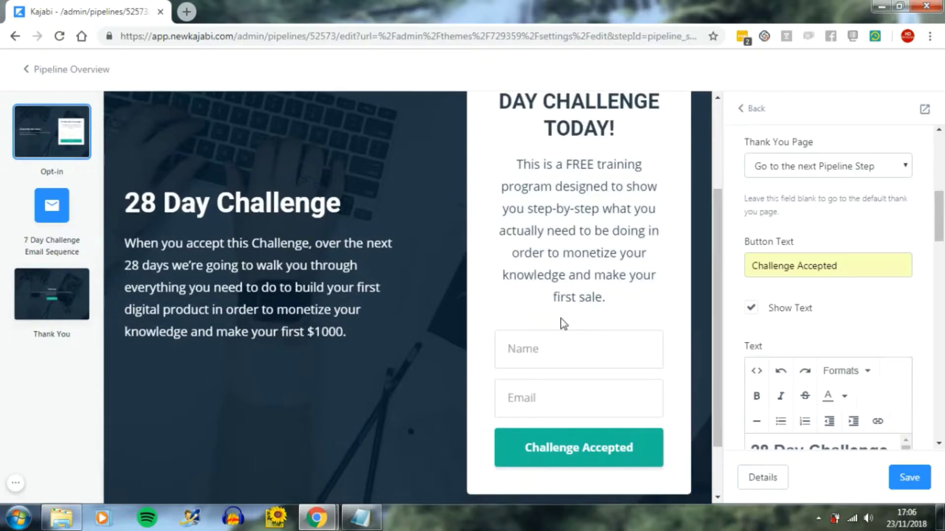
pyautogui.click(754, 110)
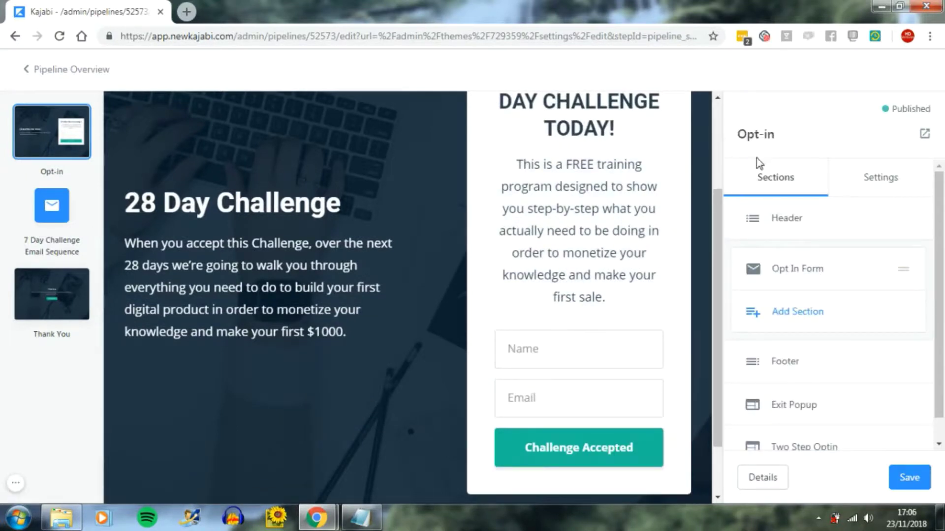
# Step: Examine the Opt-in page's header settings, including the logo and user menu options, and check the page preview
pyautogui.click(787, 220)
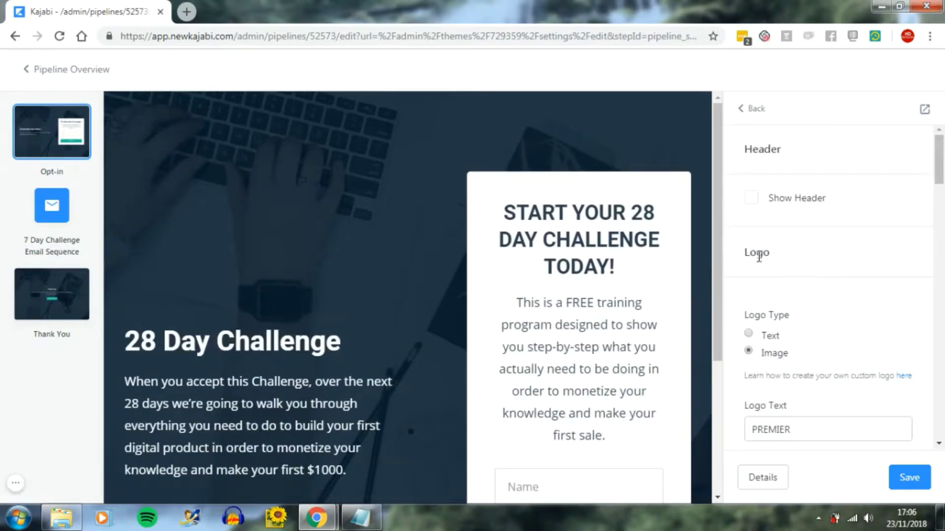
pyautogui.scroll(-2, 799, 270)
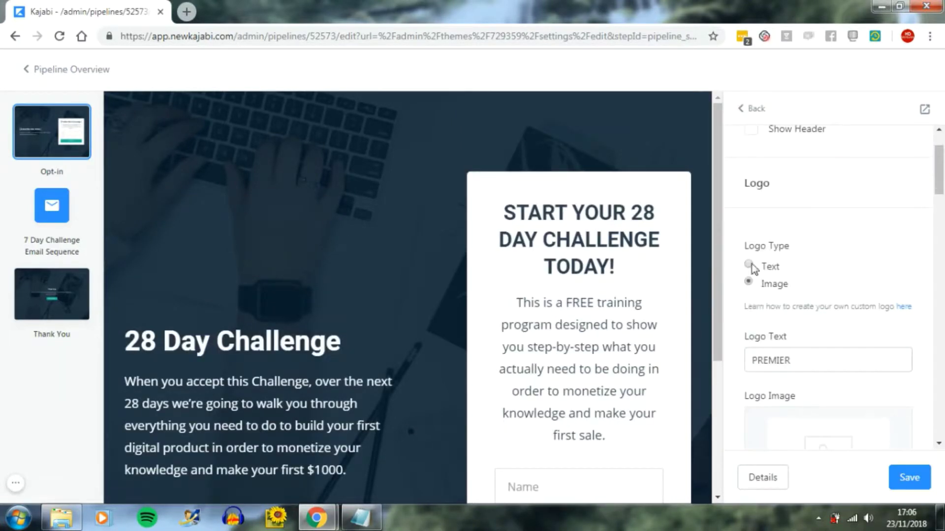
pyautogui.scroll(-5, 793, 297)
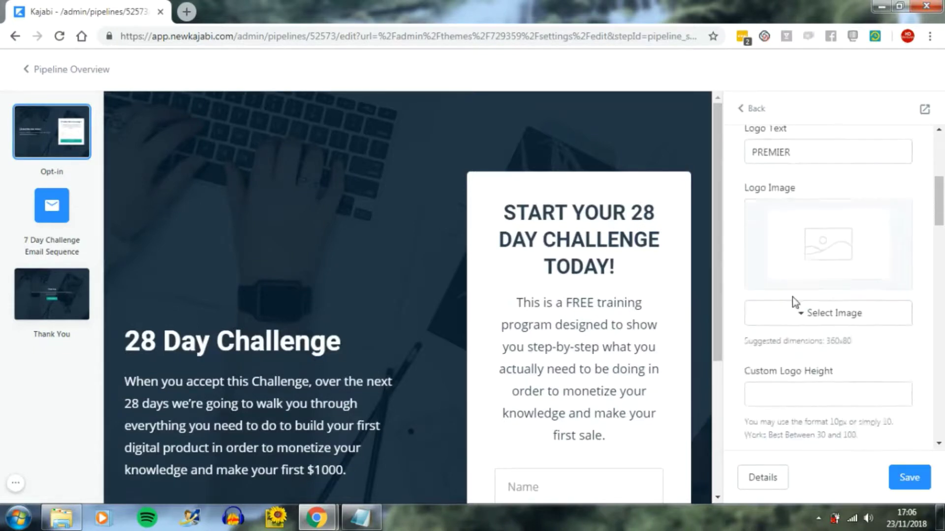
pyautogui.scroll(-7, 793, 298)
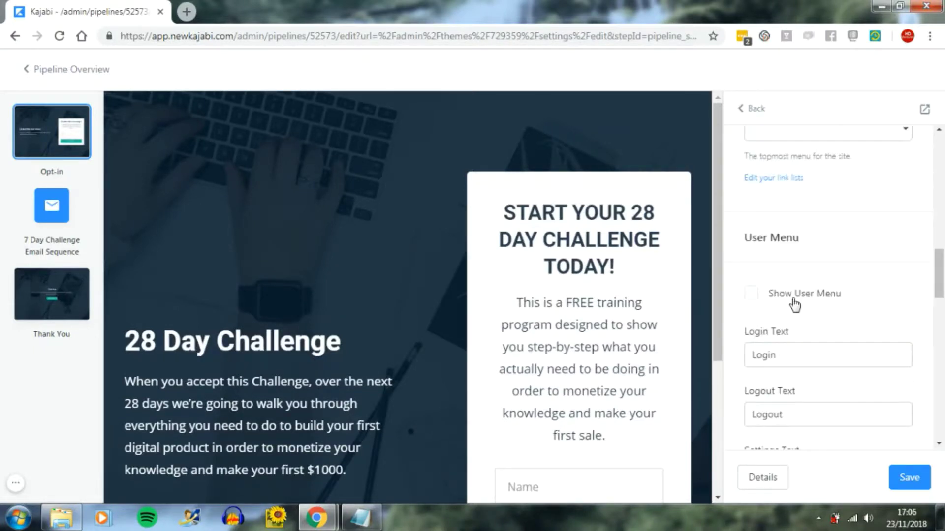
pyautogui.scroll(-3, 795, 305)
pyautogui.scroll(18, 793, 297)
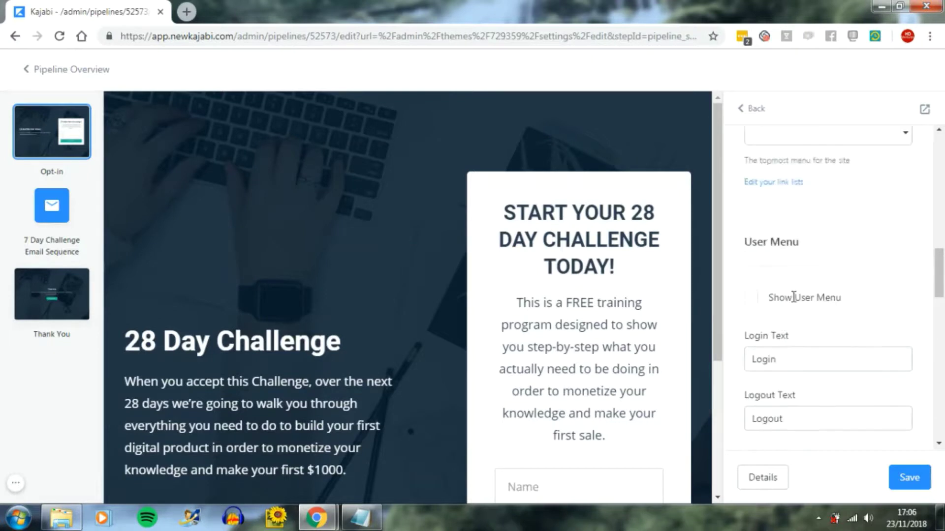
pyautogui.click(757, 110)
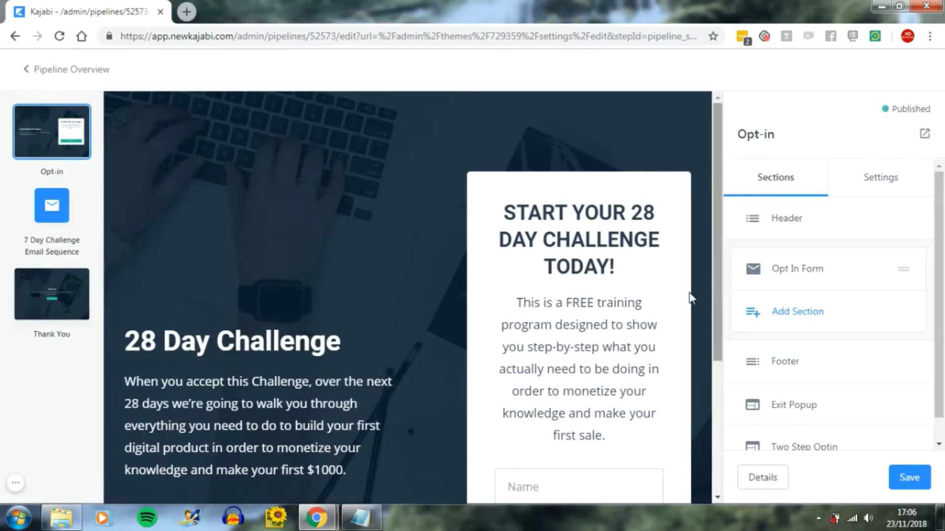
pyautogui.scroll(-4, 295, 217)
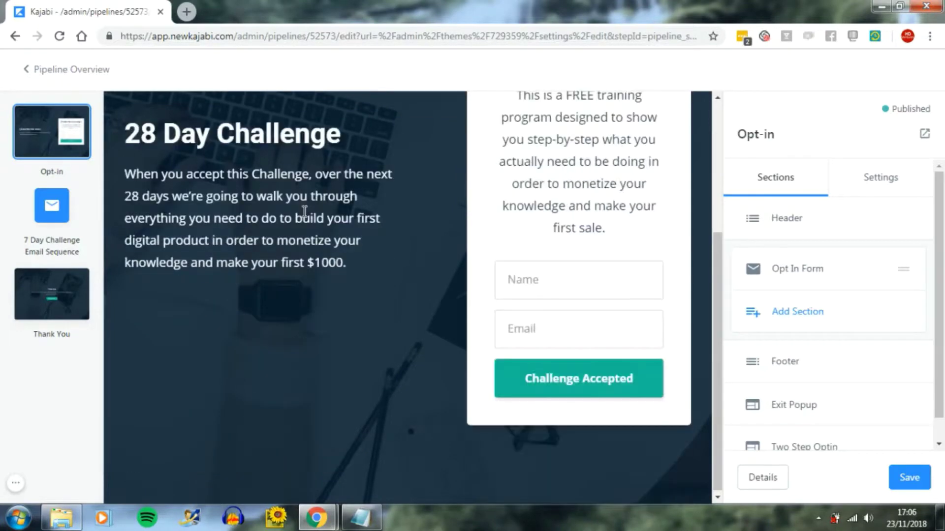
pyautogui.scroll(2, 256, 187)
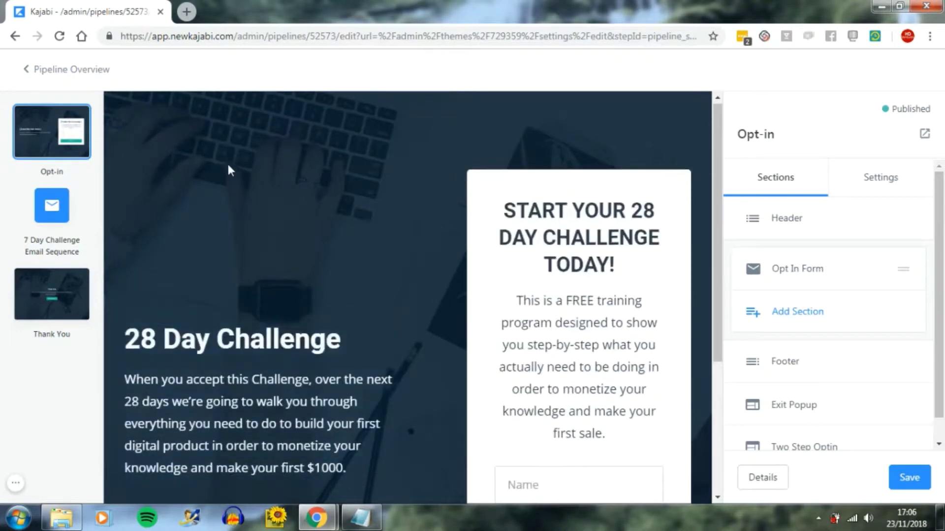
pyautogui.scroll(-1, 233, 173)
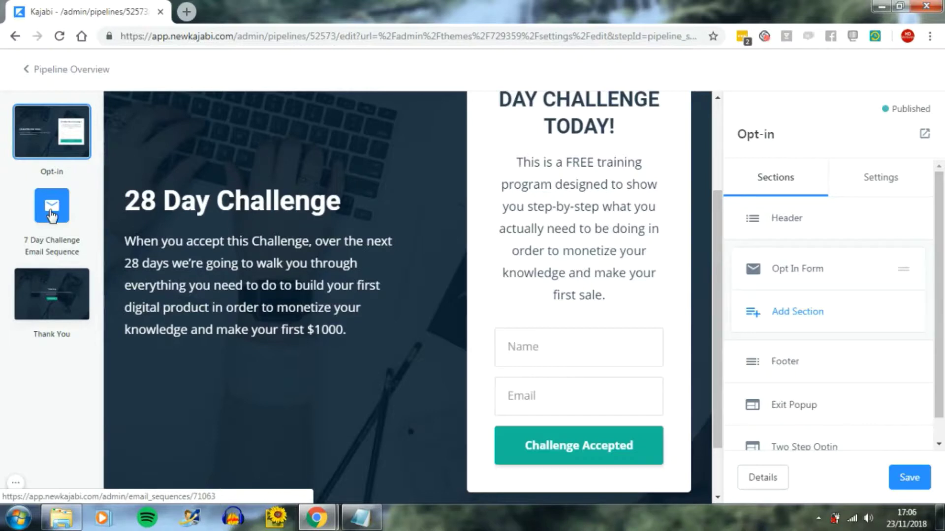
# Step: Replace the placeholder inside the brackets of the Thank You page's subheading with "Click below to access your automation roadmap"
pyautogui.click(52, 303)
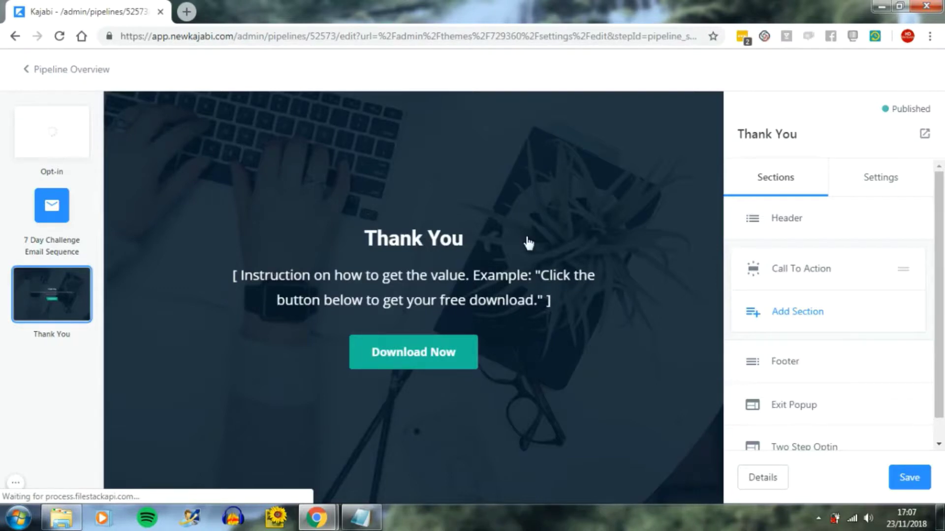
pyautogui.moveTo(559, 302)
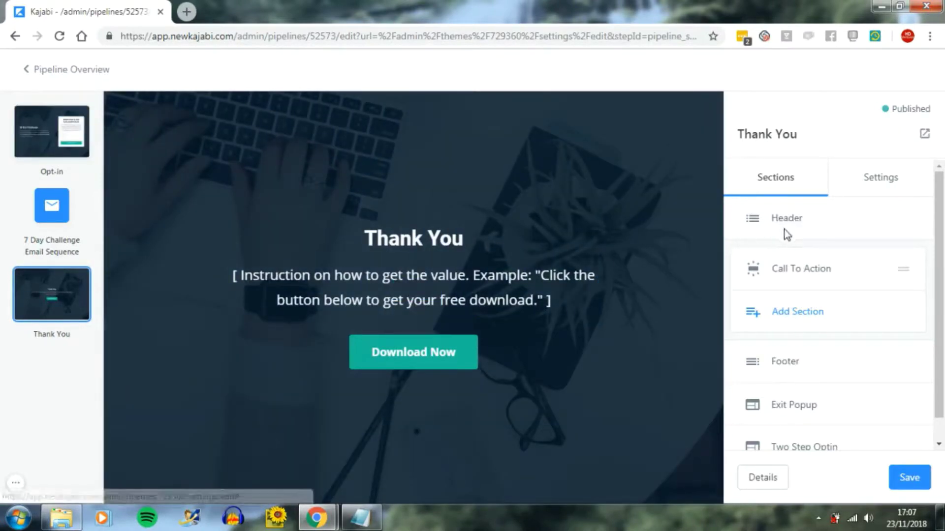
pyautogui.moveTo(433, 315)
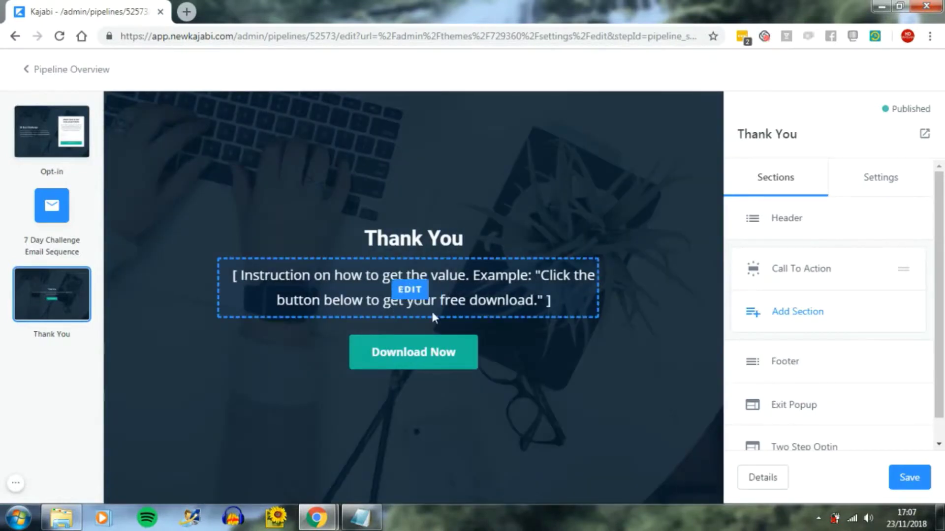
pyautogui.click(413, 290)
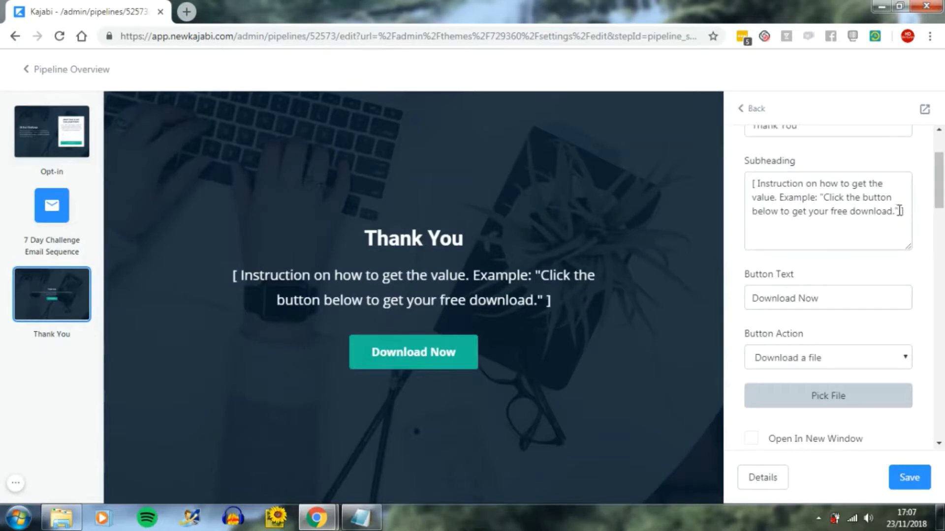
pyautogui.moveTo(894, 210); pyautogui.dragTo(755, 184)
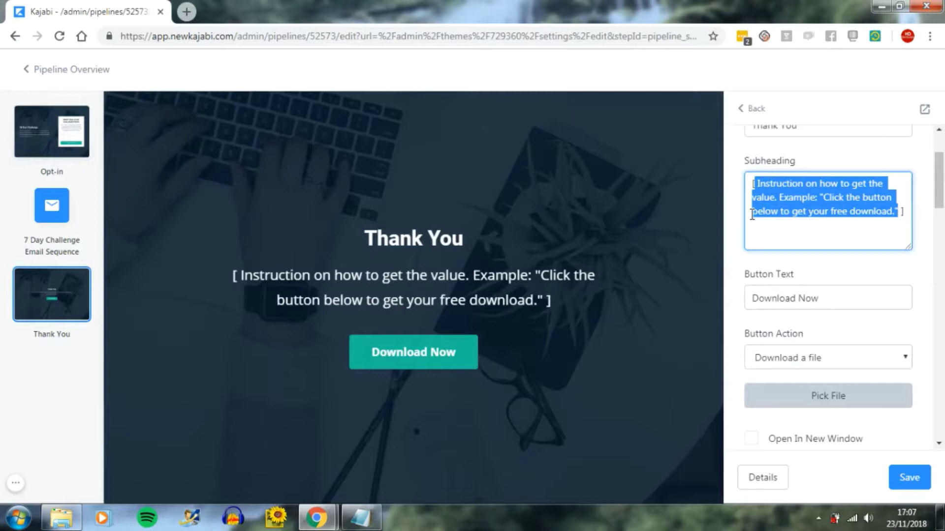
pyautogui.press('BackSpace')
pyautogui.write('C')
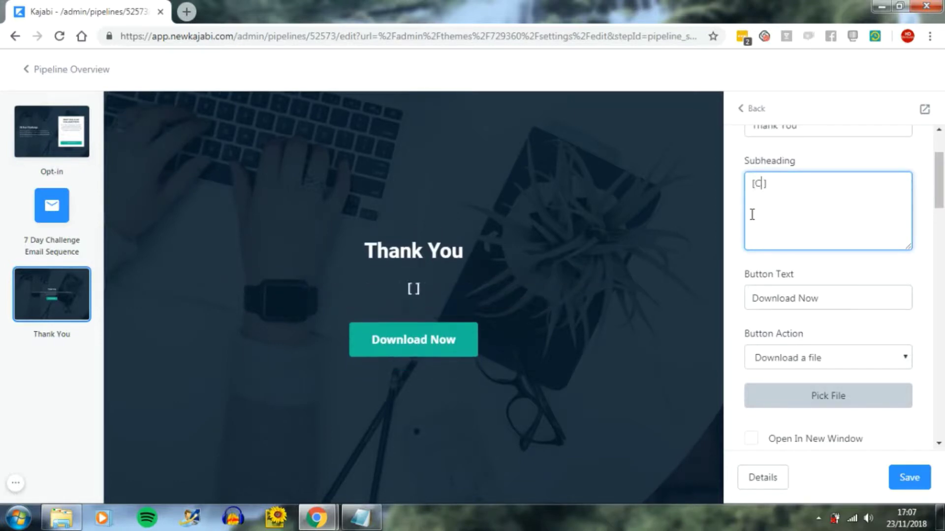
pyautogui.write('lick below')
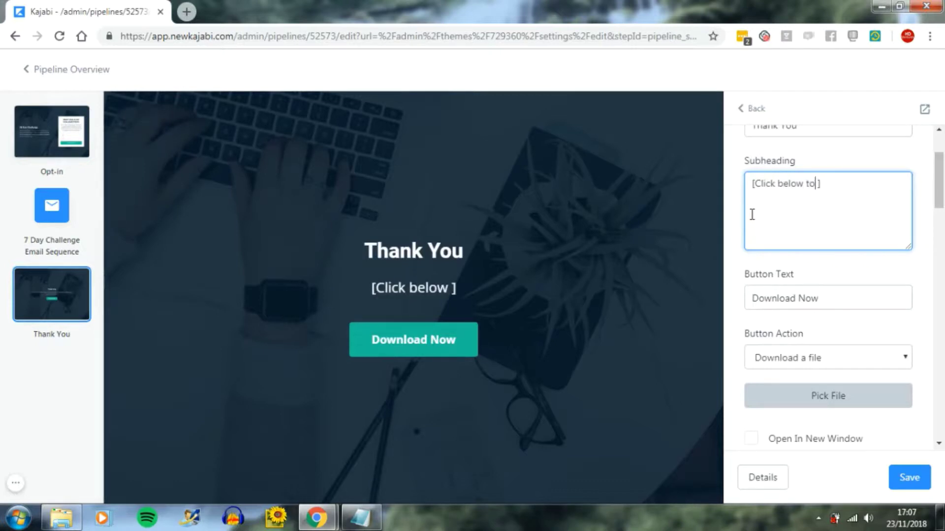
pyautogui.write('to acce ')
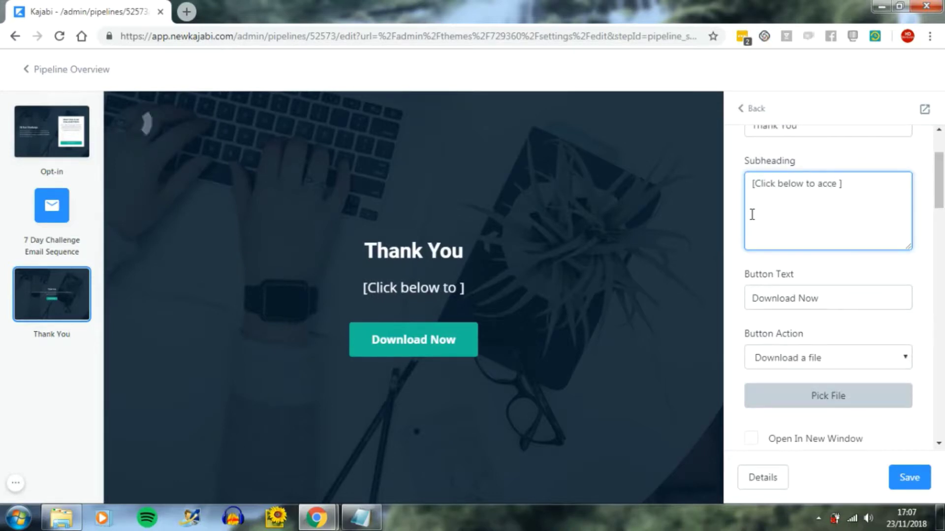
pyautogui.write('ss your')
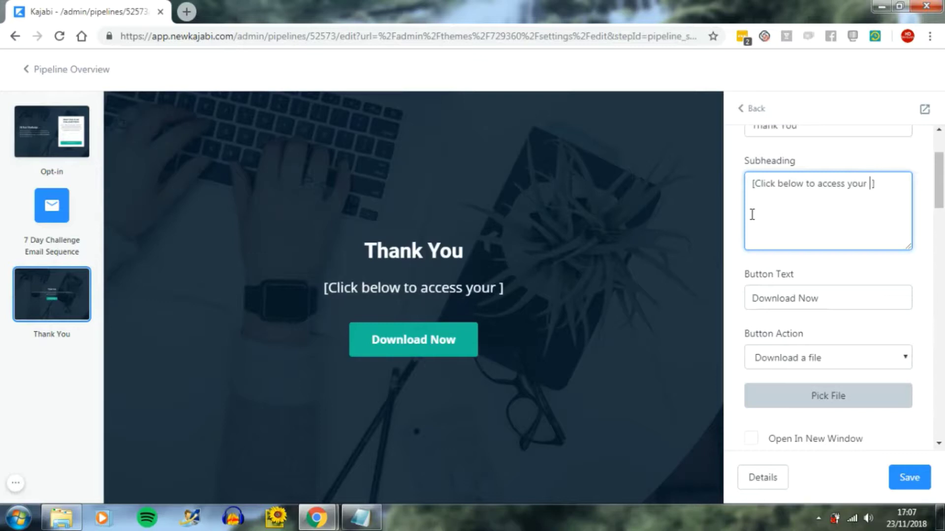
pyautogui.write(' roadmap')
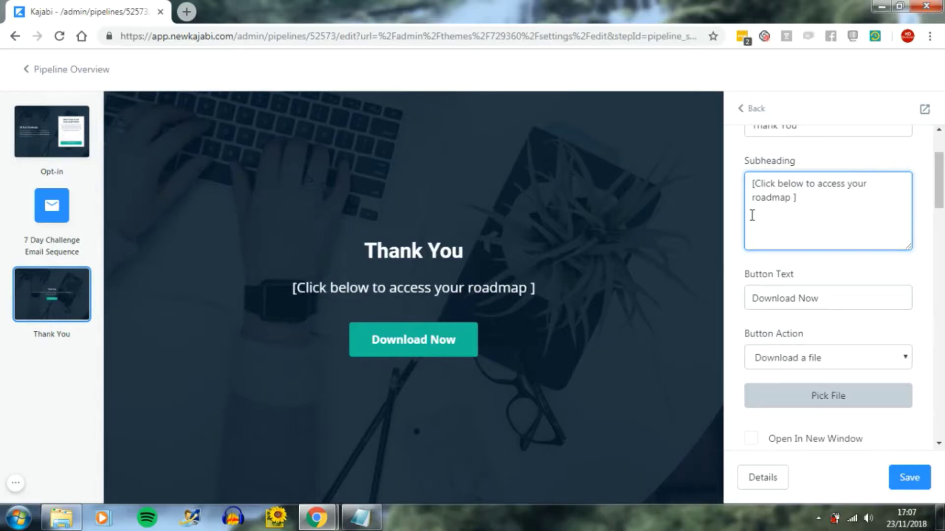
pyautogui.write('automation')
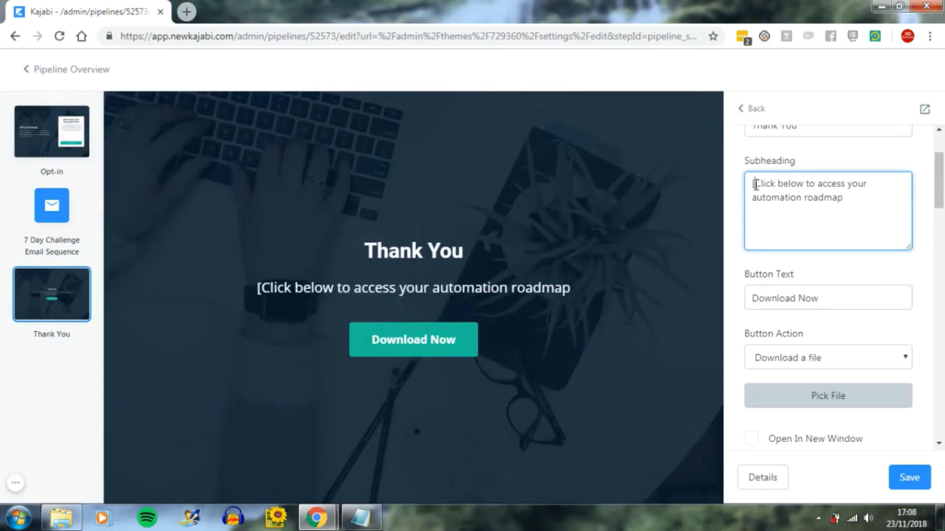
# Step: Remove the opening bracket from the Thank You page's subheading and save the page
pyautogui.press('BackSpace')
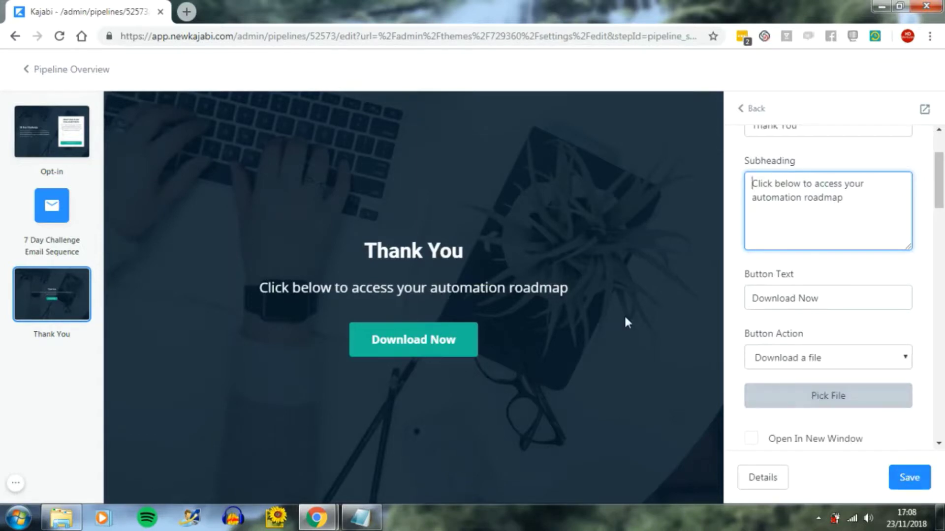
pyautogui.click(905, 478)
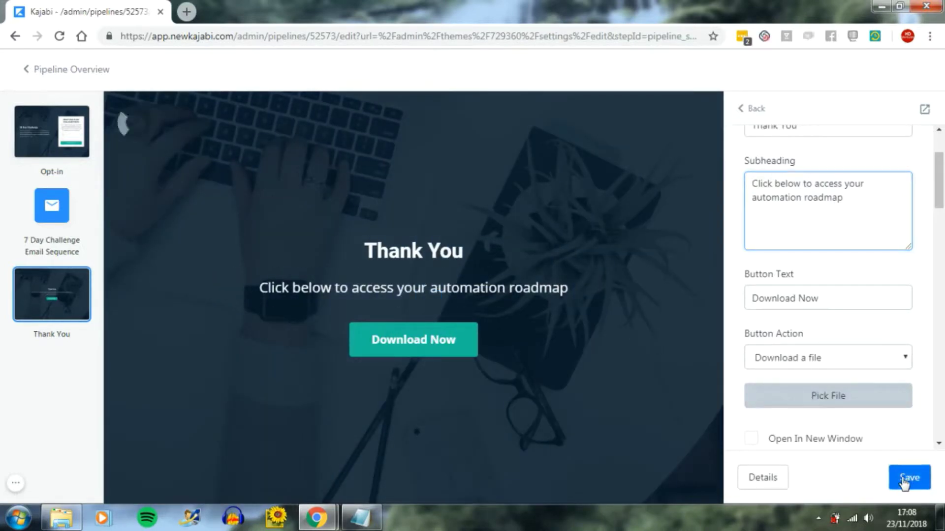
pyautogui.click(905, 480)
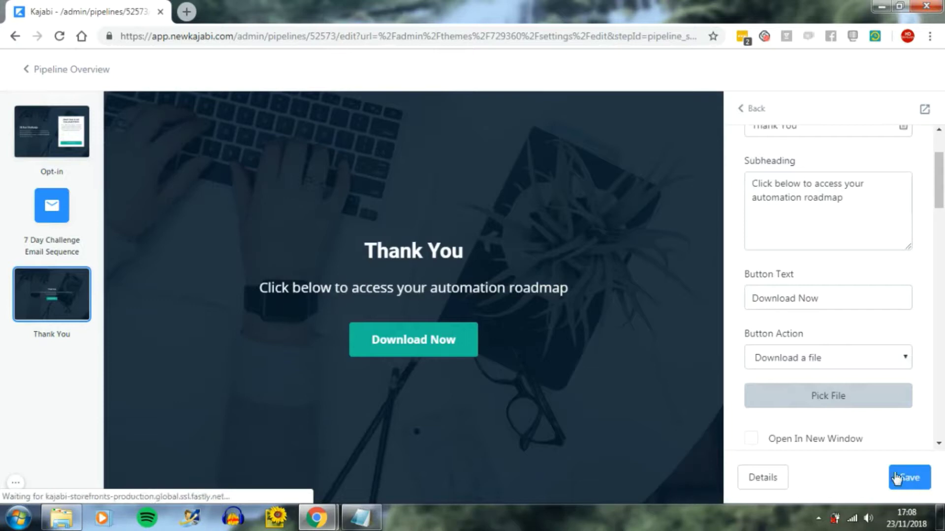
# Step: Copy the 28 day challenge email subject line from the Notepad notes and open the sequence's "Immediate Email: Welcome/Thanks!" for editing
pyautogui.click(57, 214)
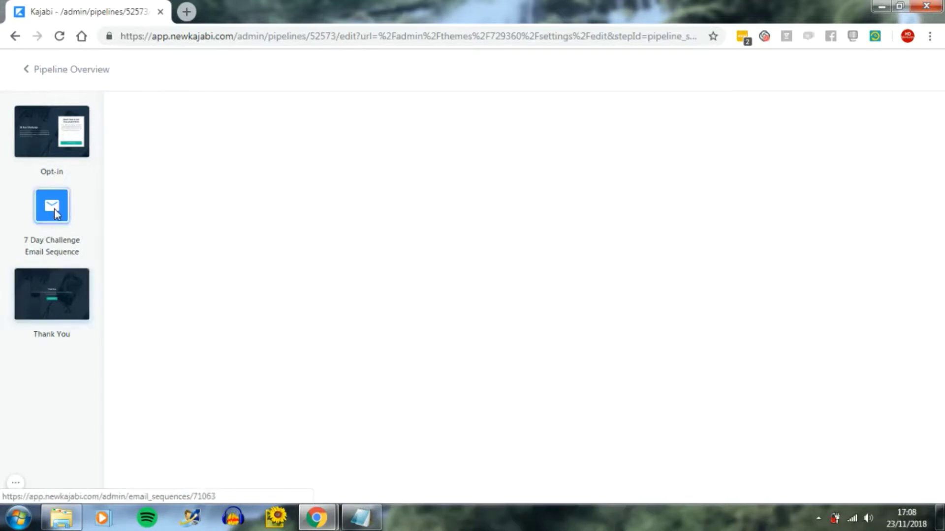
pyautogui.click(363, 521)
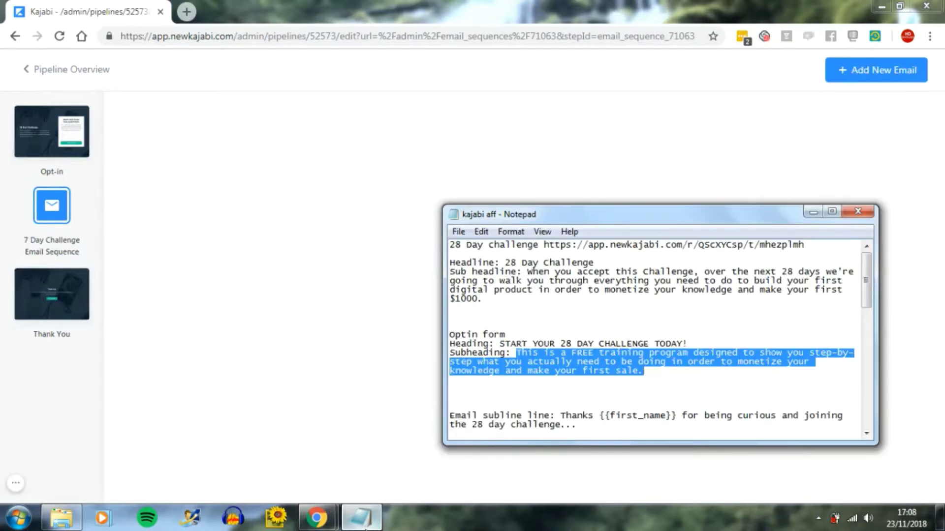
pyautogui.scroll(-2, 494, 392)
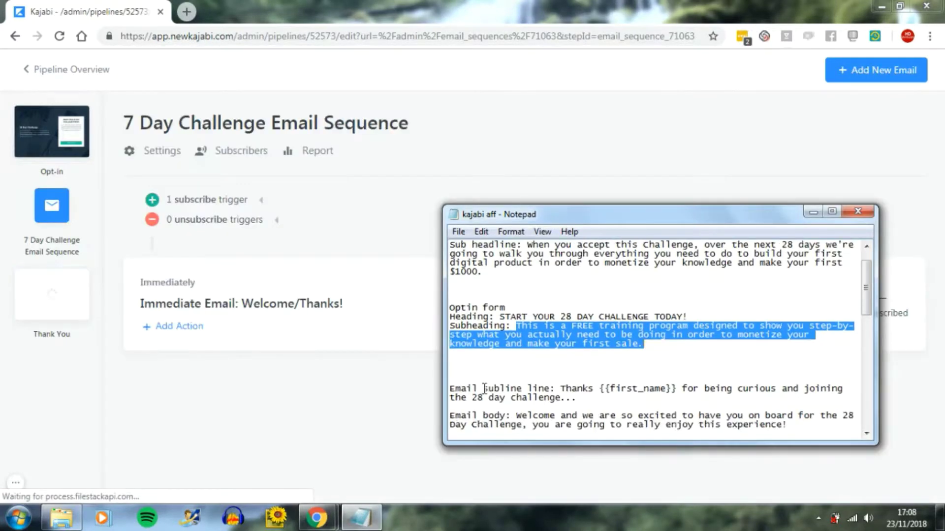
pyautogui.moveTo(560, 362); pyautogui.dragTo(591, 371)
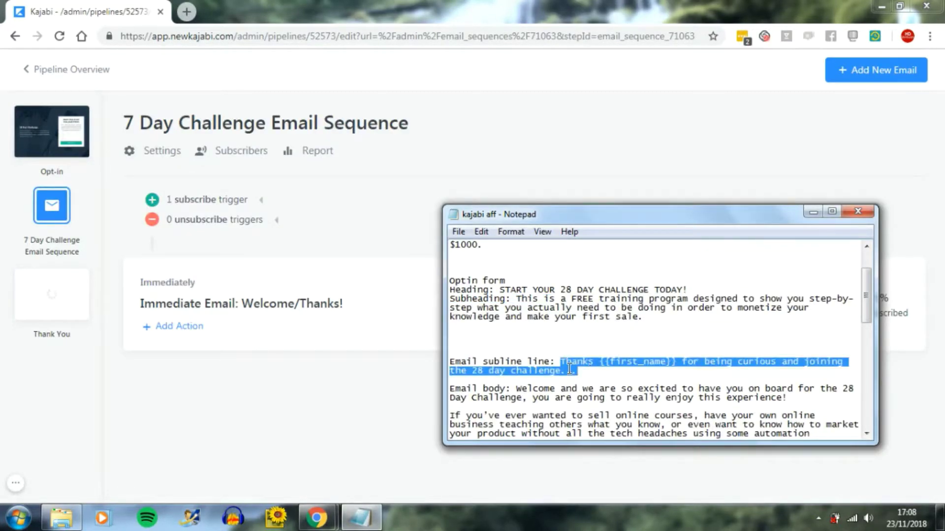
pyautogui.rightClick(569, 367)
pyautogui.click(601, 216)
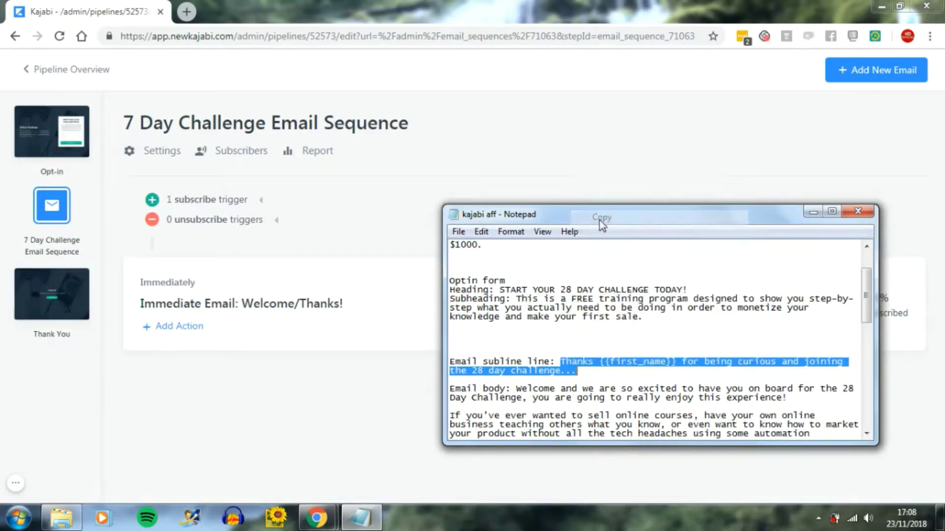
pyautogui.click(346, 252)
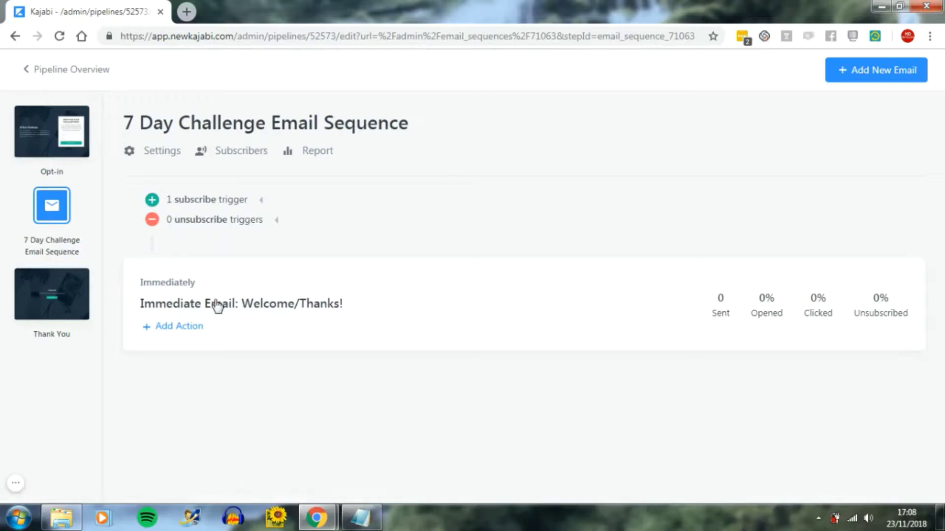
pyautogui.click(254, 313)
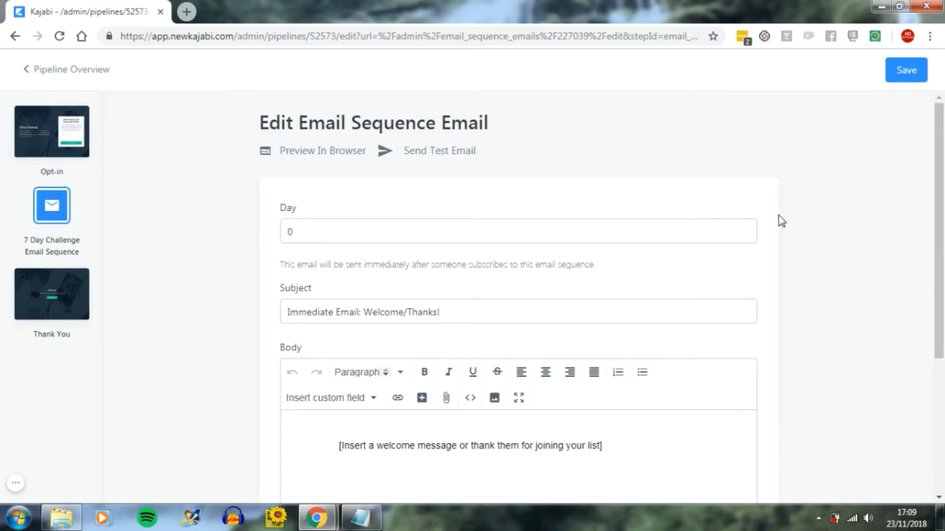
# Step: Try a send delay of 2 days for the welcome email, and set the Day back to 0
pyautogui.click(744, 229)
pyautogui.click(745, 229)
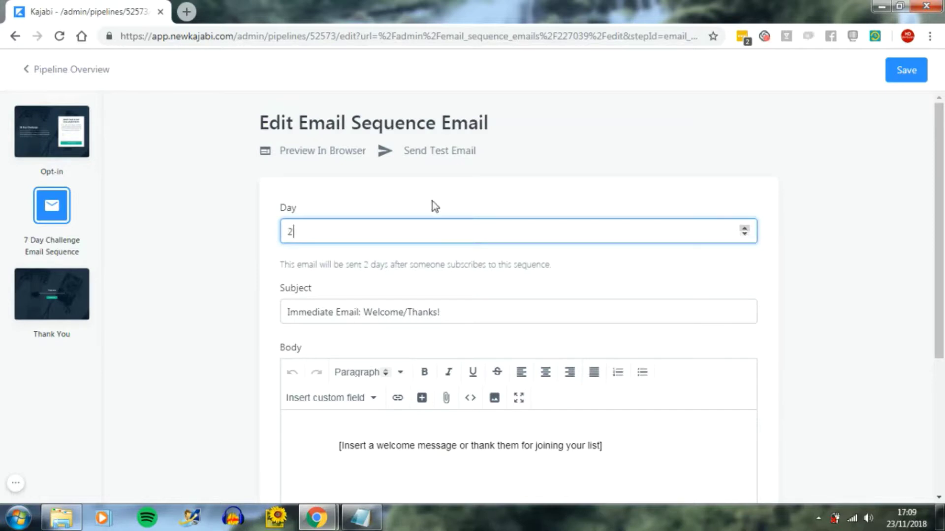
pyautogui.moveTo(308, 227); pyautogui.dragTo(219, 232)
pyautogui.write('0')
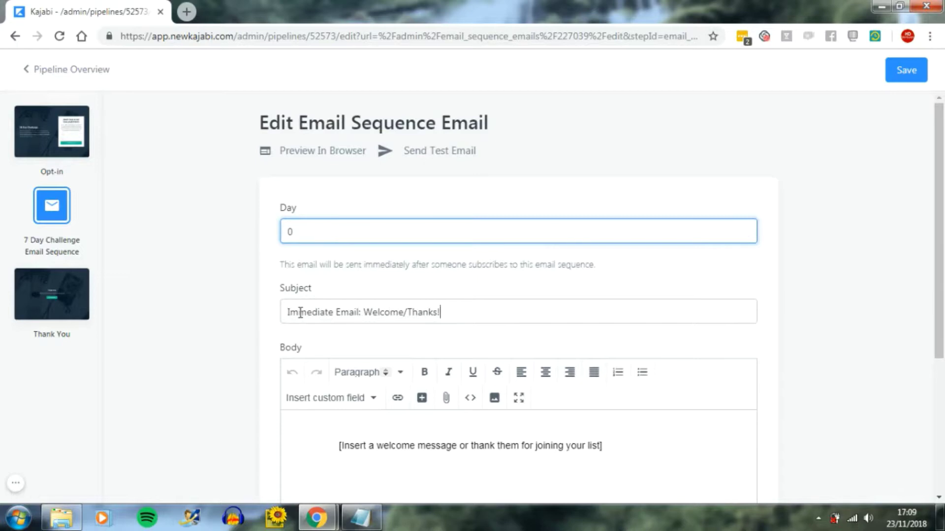
# Step: Replace the welcome email's subject with the copied "Thanks {{first_name}} for being curious and joining the 28 day challenge..."
pyautogui.tripleClick(285, 315)
pyautogui.press('BackSpace')
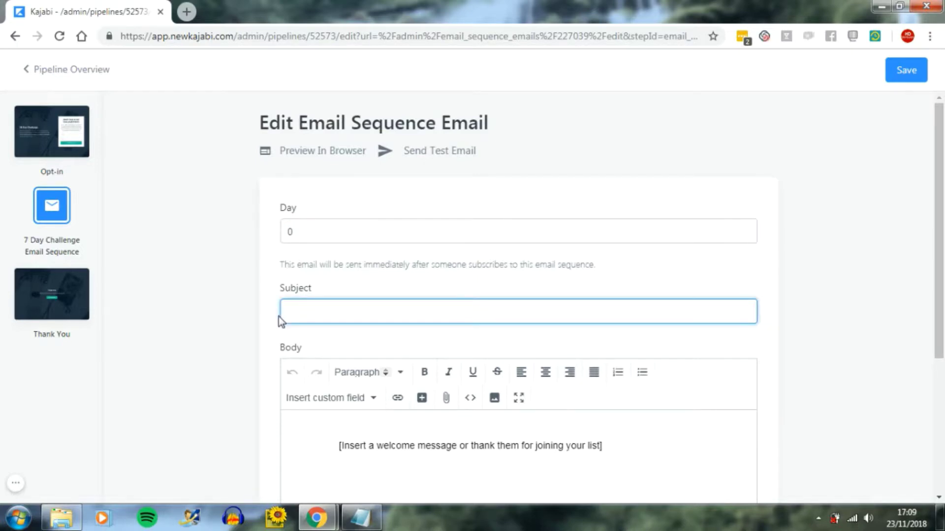
pyautogui.hotkey('ctrl', 'v')
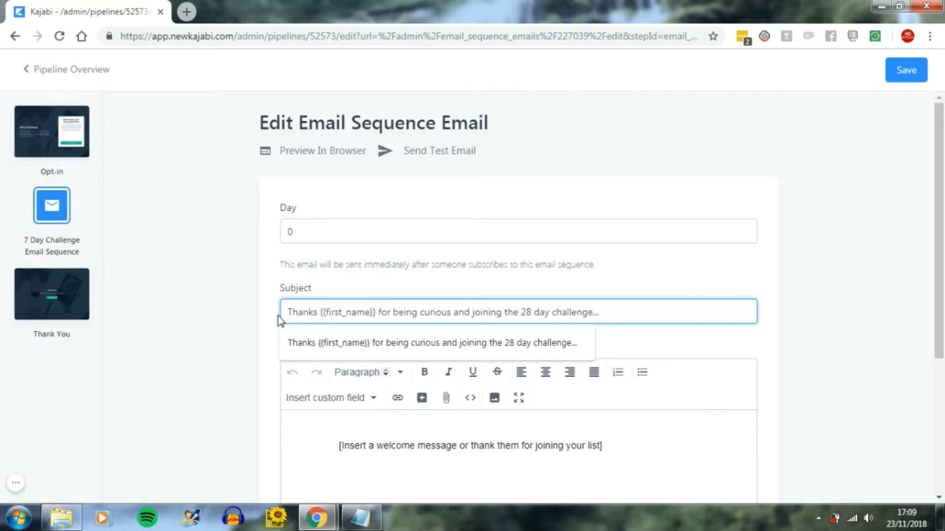
# Step: Change the challenge length in the welcome email's subject to 5 days
pyautogui.scroll(-1, 296, 322)
pyautogui.scroll(-3, 297, 322)
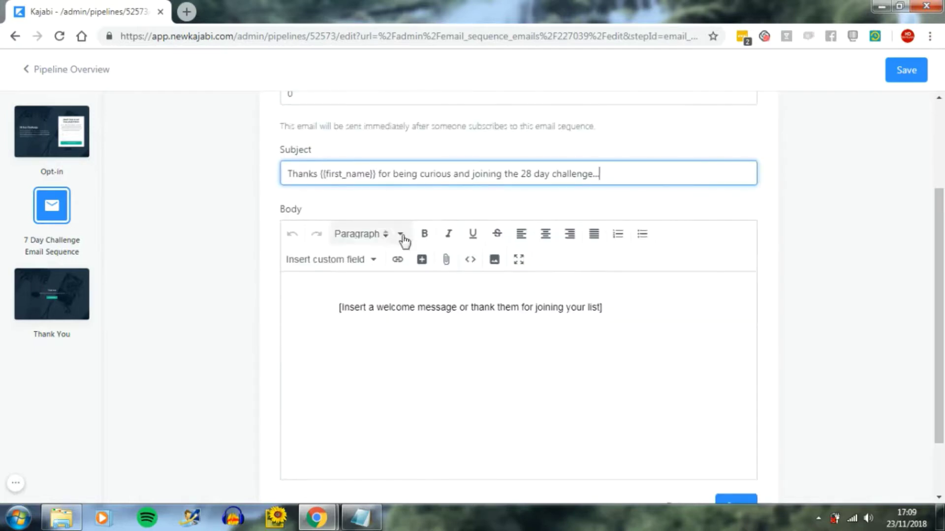
pyautogui.click(524, 173)
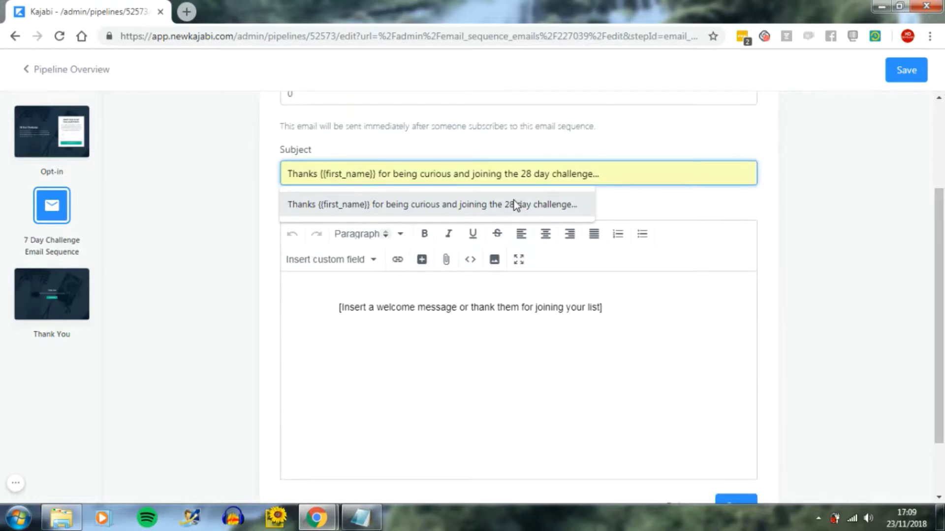
pyautogui.moveTo(521, 174); pyautogui.dragTo(533, 174)
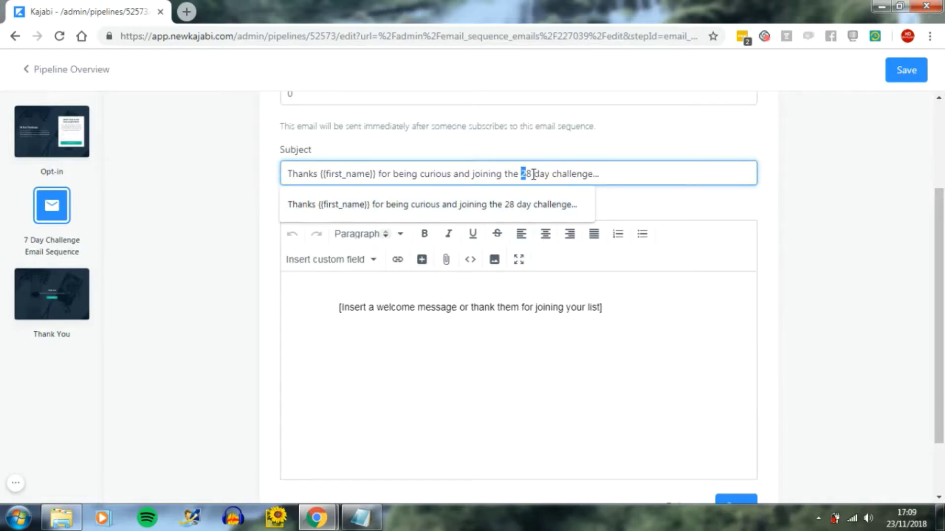
pyautogui.press('BackSpace')
pyautogui.press('Delete')
pyautogui.write('5')
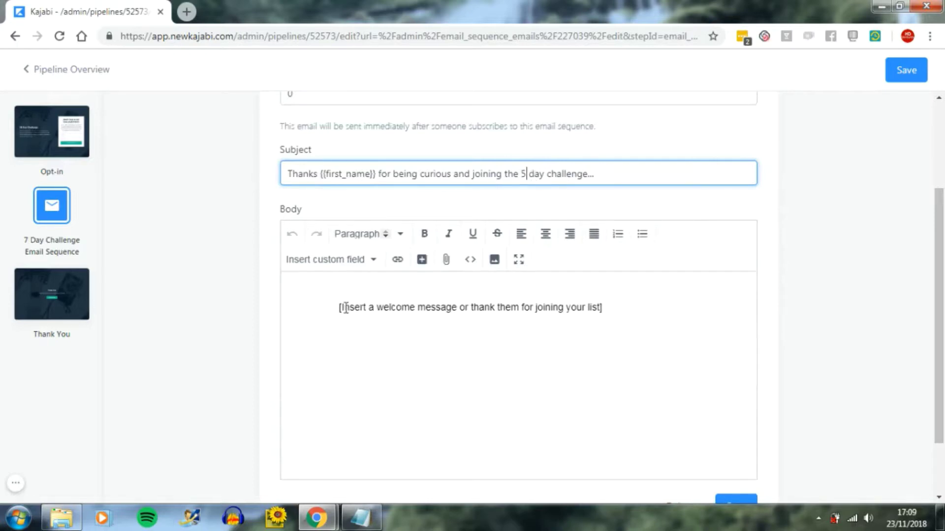
# Step: Copy the whole email body from the Notepad notes, from "Welcome and we are so excited" through "Simplify your life..."
pyautogui.scroll(-1, 431, 320)
pyautogui.click(361, 518)
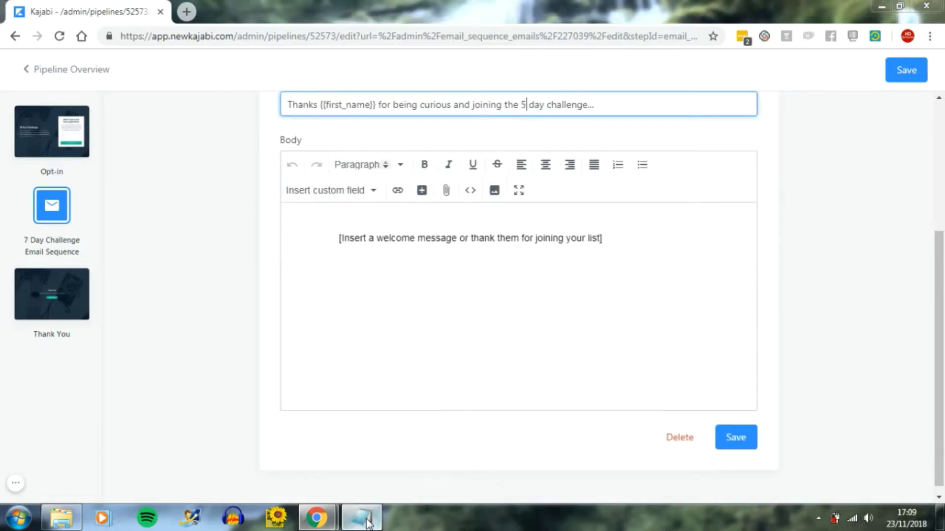
pyautogui.scroll(-2, 550, 368)
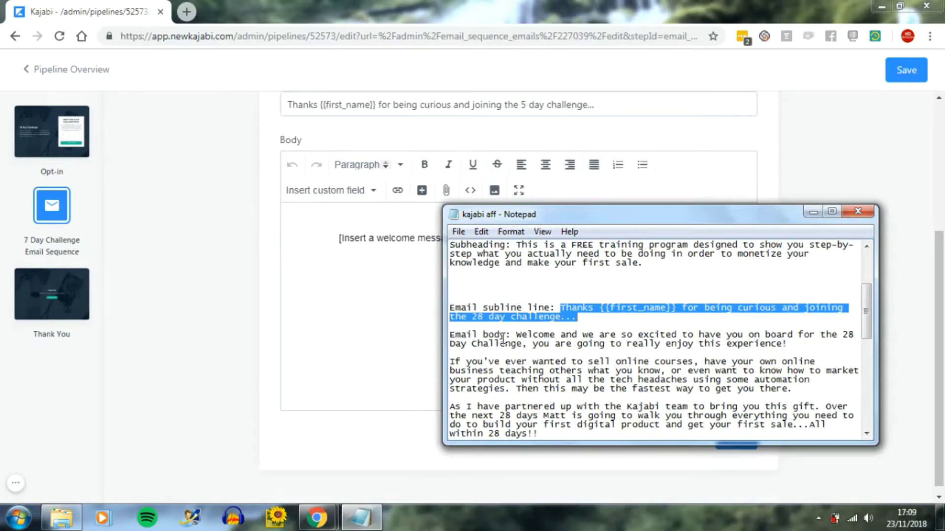
pyautogui.moveTo(518, 339); pyautogui.dragTo(585, 441)
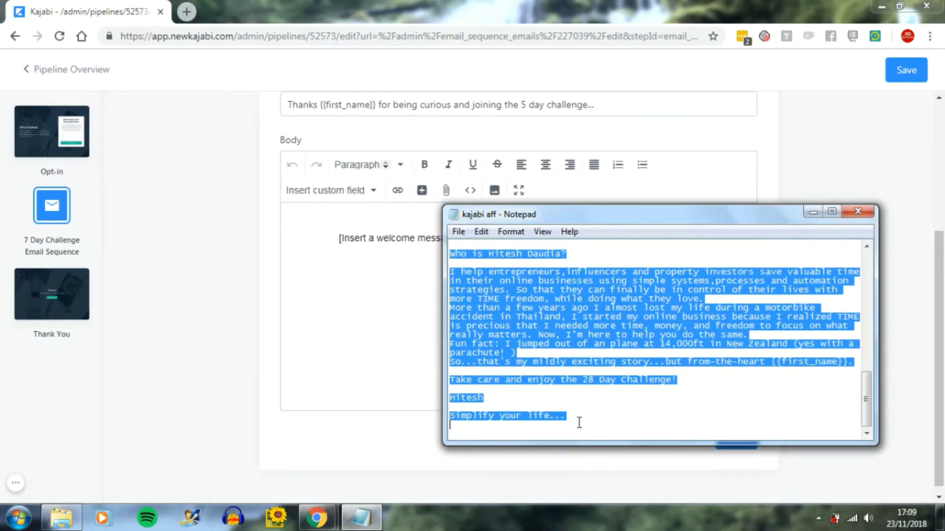
pyautogui.rightClick(522, 327)
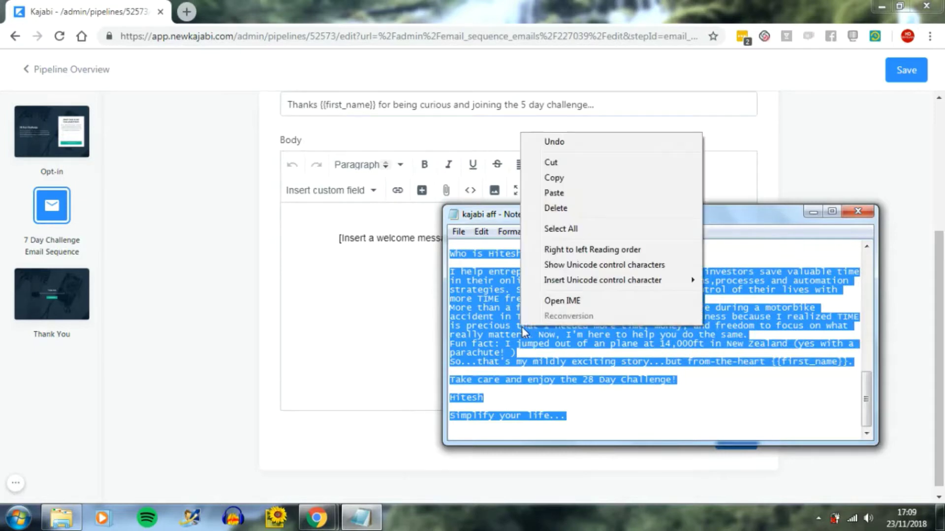
pyautogui.click(551, 179)
# Step: Delete the placeholder welcome message between the brackets in the email body
pyautogui.click(422, 295)
pyautogui.click(342, 238)
pyautogui.moveTo(350, 237); pyautogui.dragTo(599, 253)
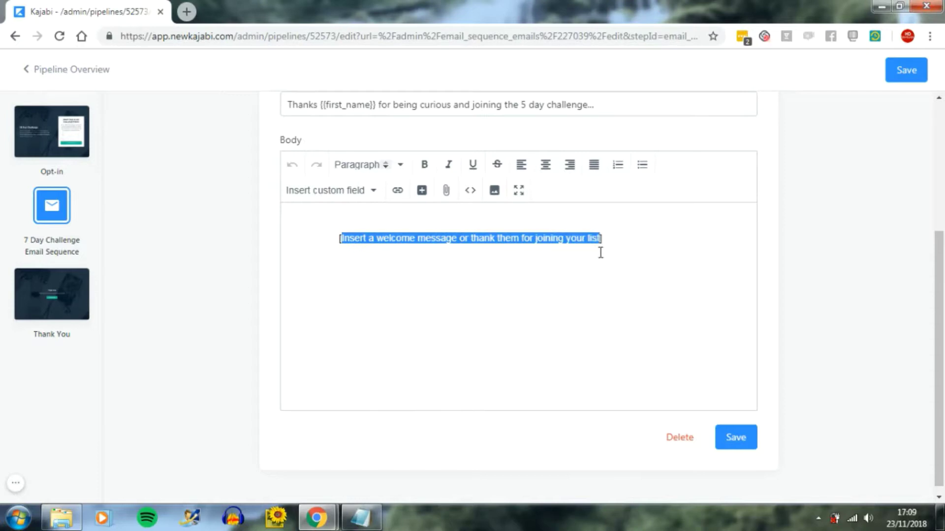
pyautogui.press('BackSpace')
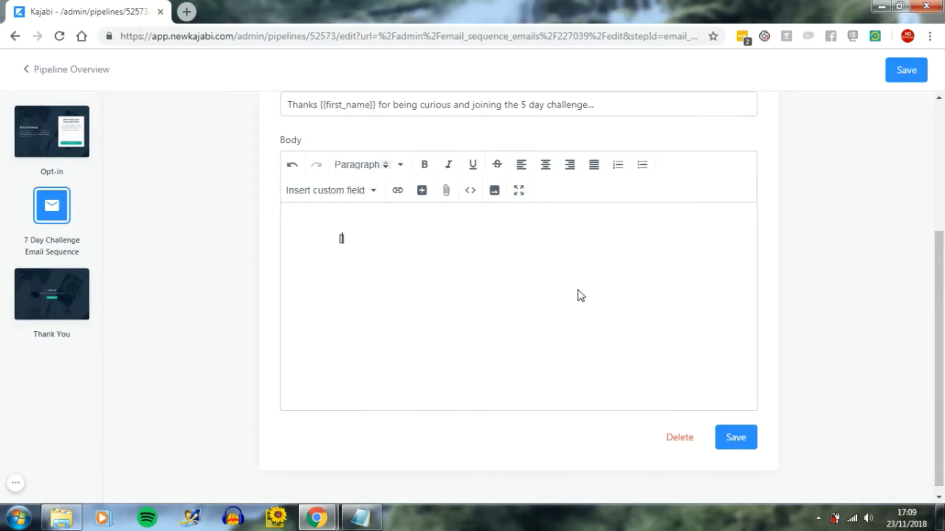
# Step: Paste the copied message into the welcome email's body and remove the leftover brackets and blank line around it
pyautogui.hotkey('ctrl', 'v')
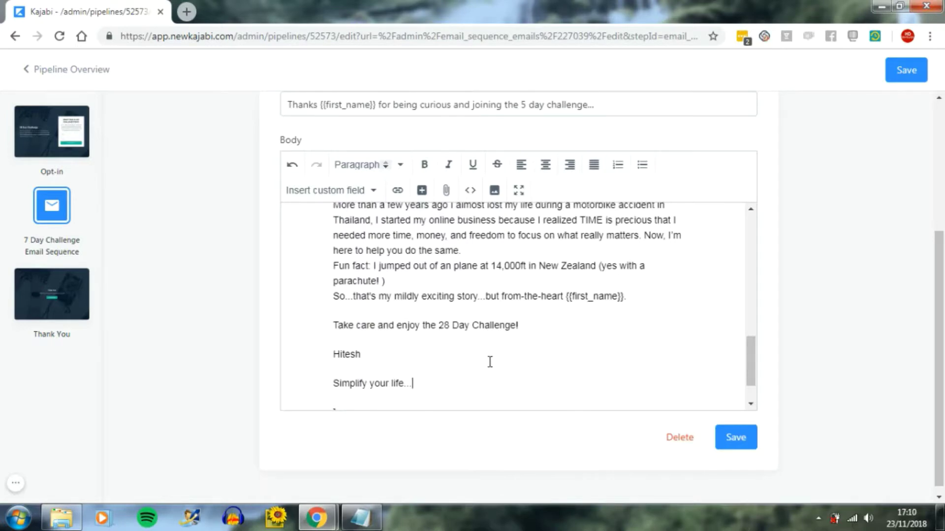
pyautogui.press('BackSpace')
pyautogui.scroll(15, 490, 363)
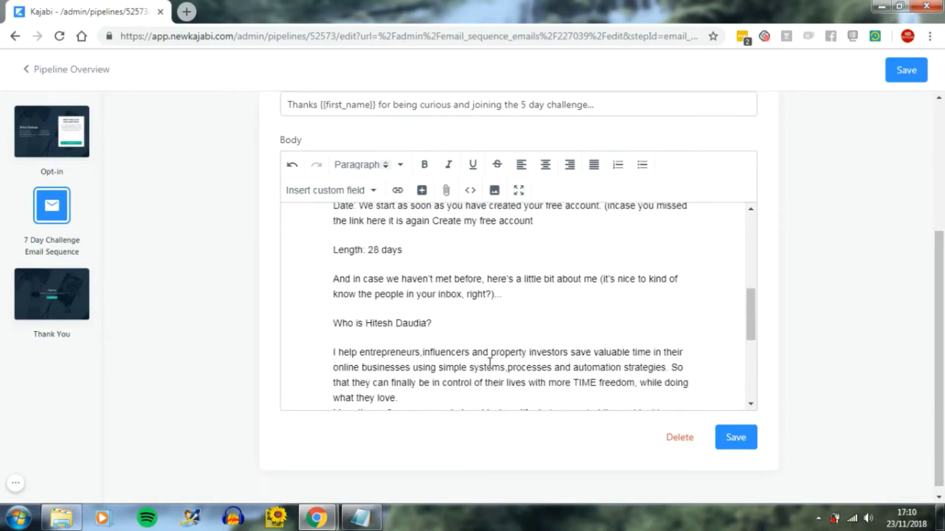
pyautogui.click(336, 239)
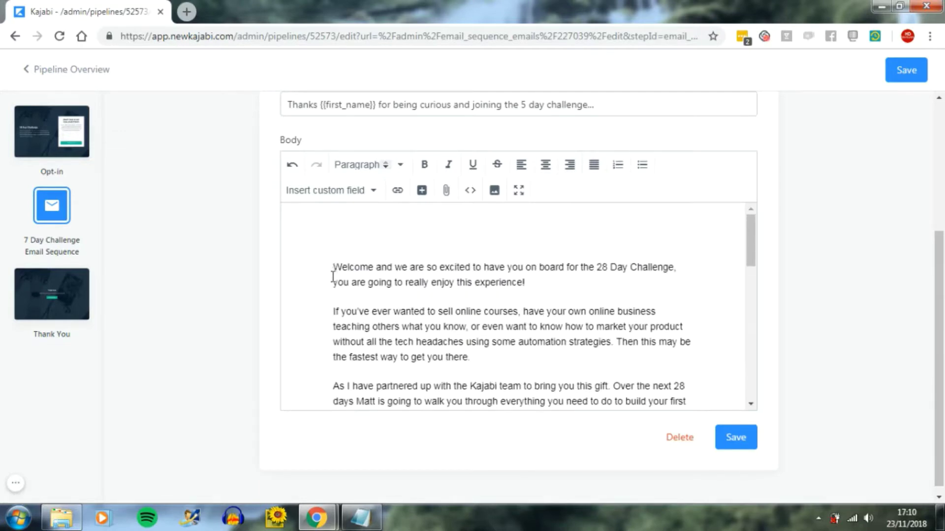
pyautogui.press('Delete')
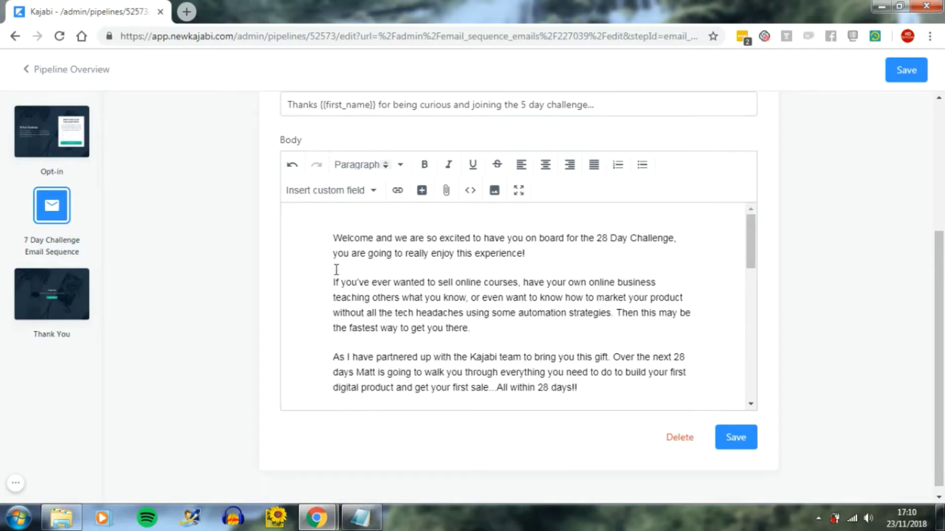
# Step: Make the "Here are the details:" line in the welcome email's body bold and save the email
pyautogui.scroll(-3, 370, 319)
pyautogui.moveTo(334, 278); pyautogui.dragTo(424, 279)
pyautogui.click(424, 164)
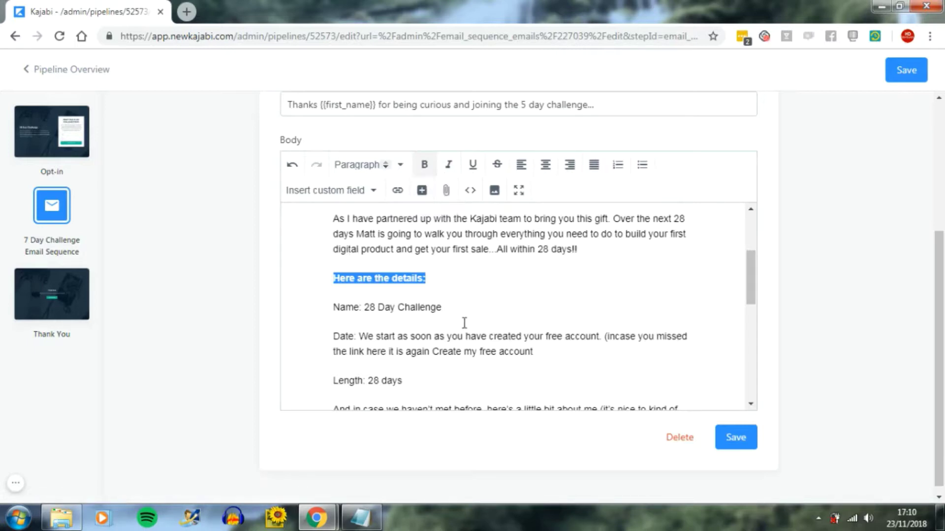
pyautogui.scroll(-4, 451, 299)
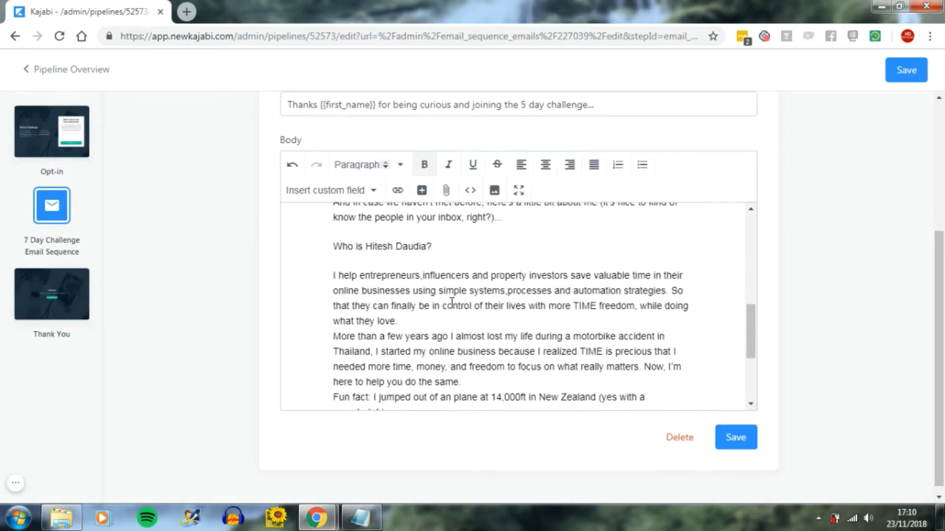
pyautogui.scroll(-4, 452, 304)
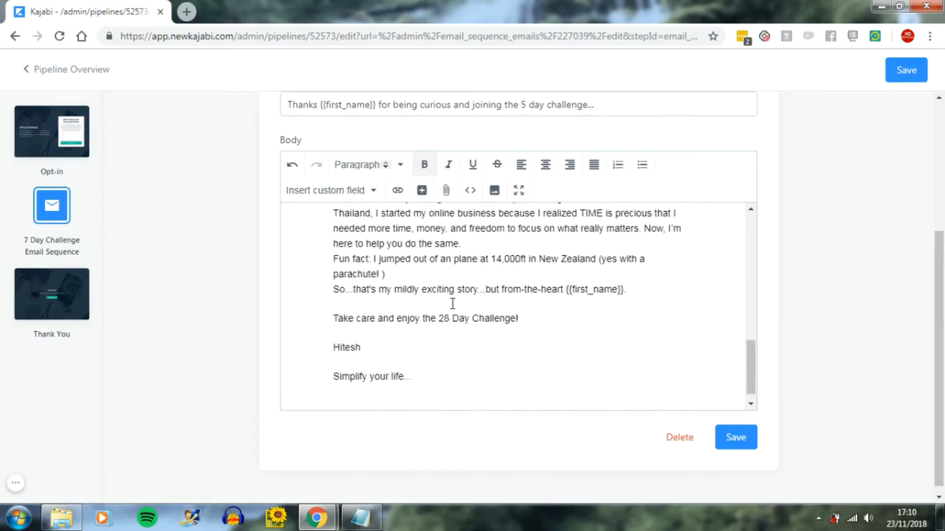
pyautogui.click(724, 435)
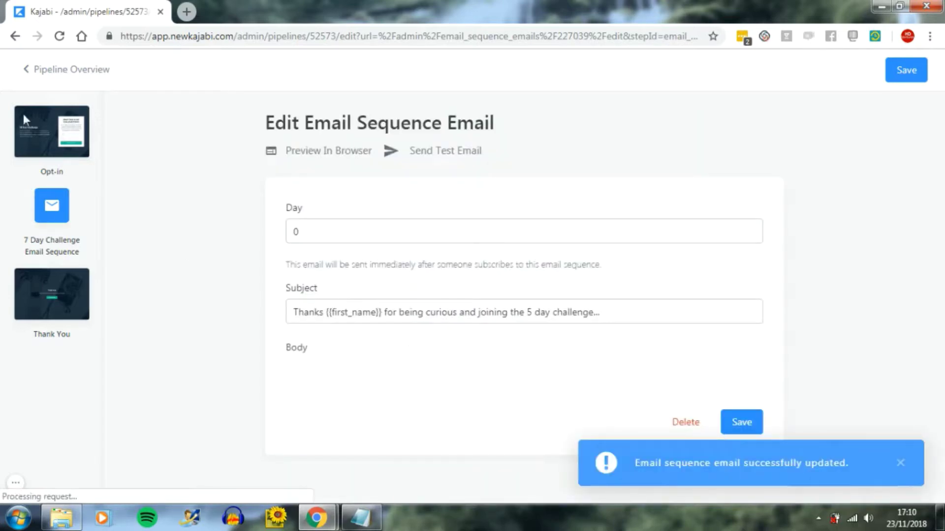
# Step: Leave the email editor for the list of all pipelines, view the Products page and return to the pipelines
pyautogui.click(51, 73)
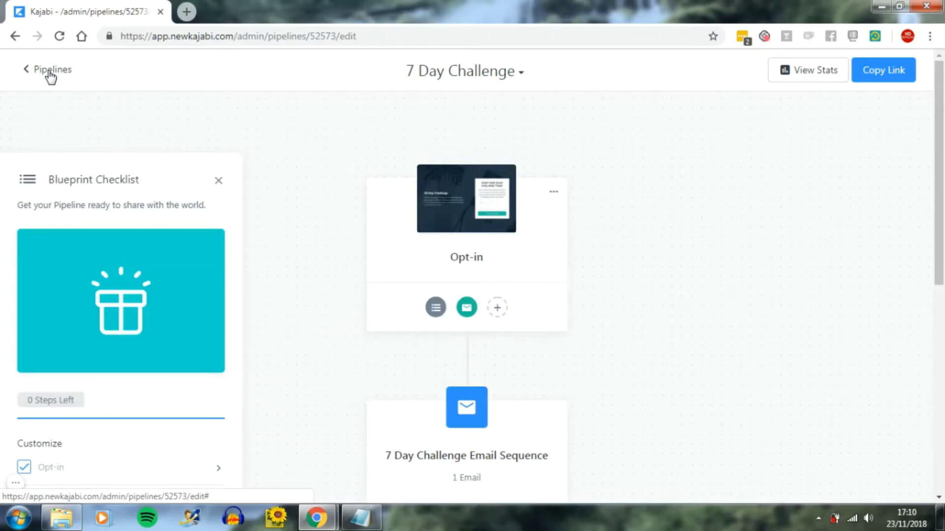
pyautogui.click(51, 74)
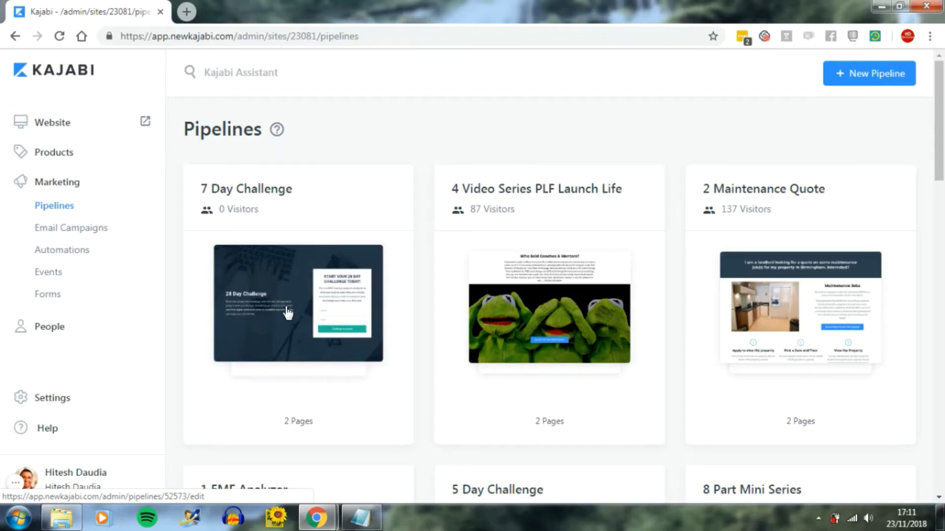
pyautogui.click(51, 154)
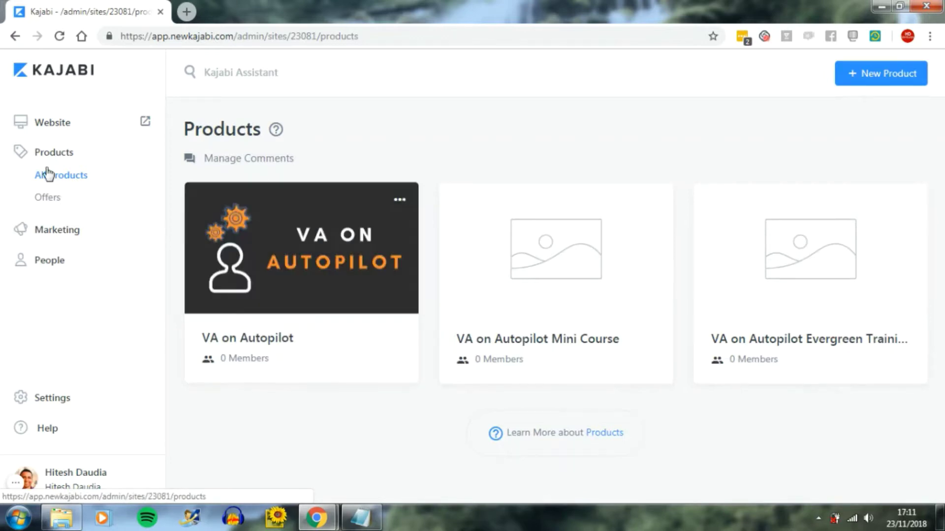
pyautogui.click(48, 159)
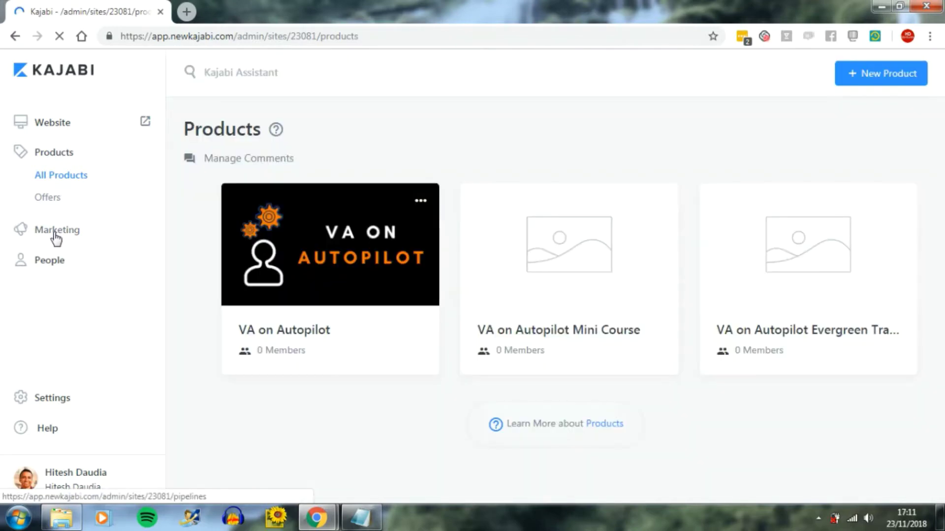
pyautogui.click(56, 236)
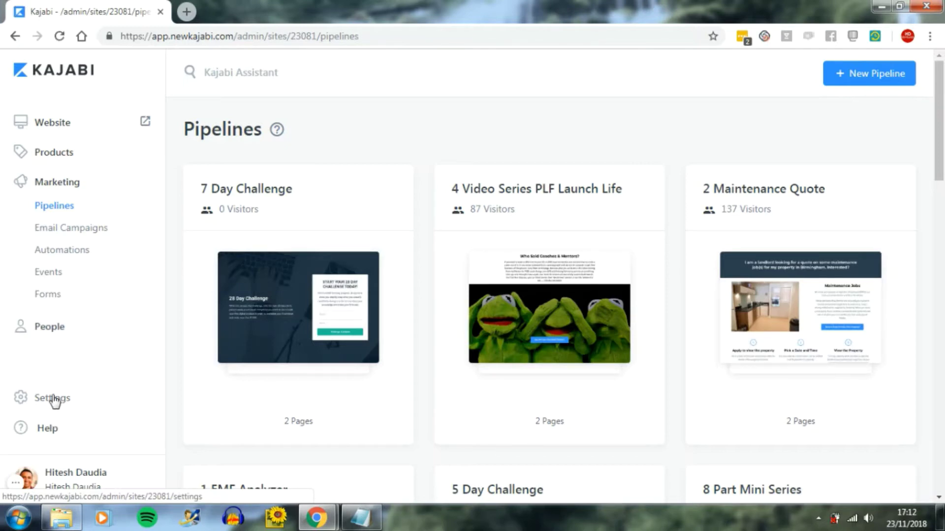
# Step: Show the account menu's options, including My Sites, and reload the pipelines list
pyautogui.click(66, 484)
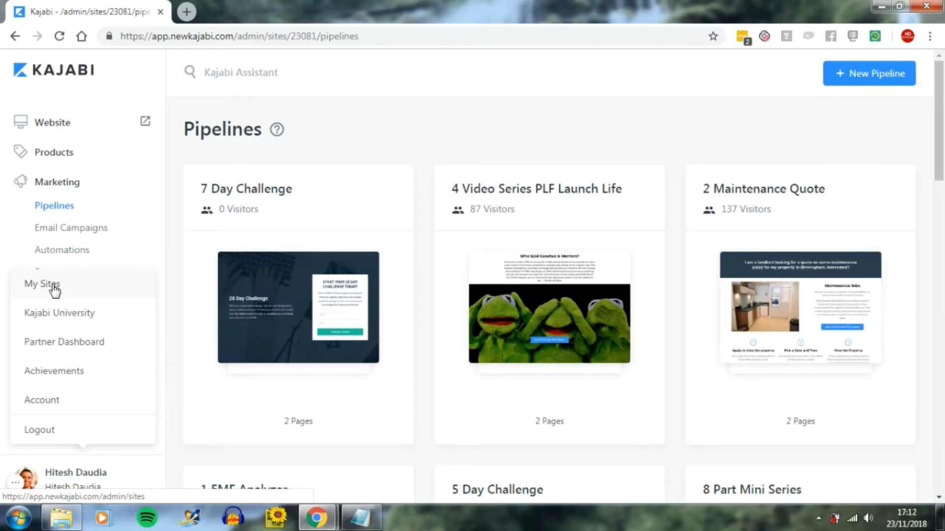
pyautogui.scroll(-2, 148, 242)
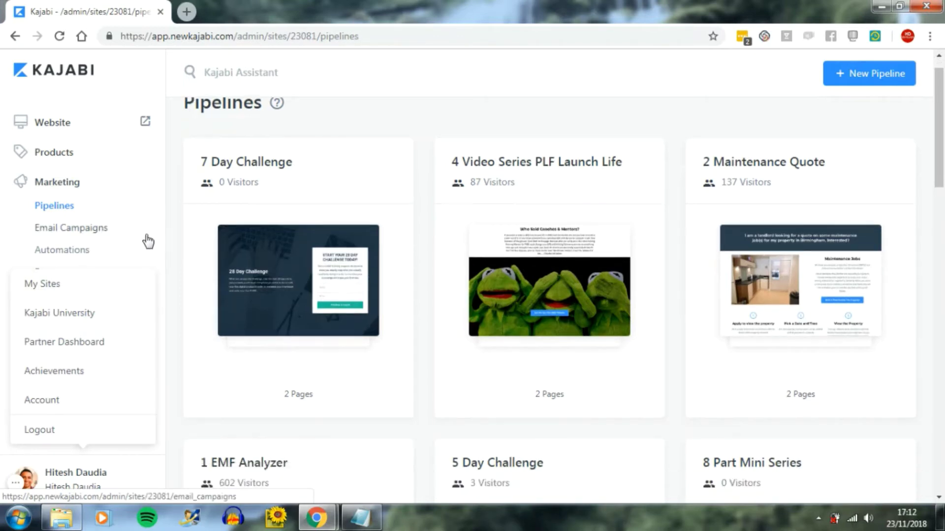
pyautogui.scroll(2, 113, 227)
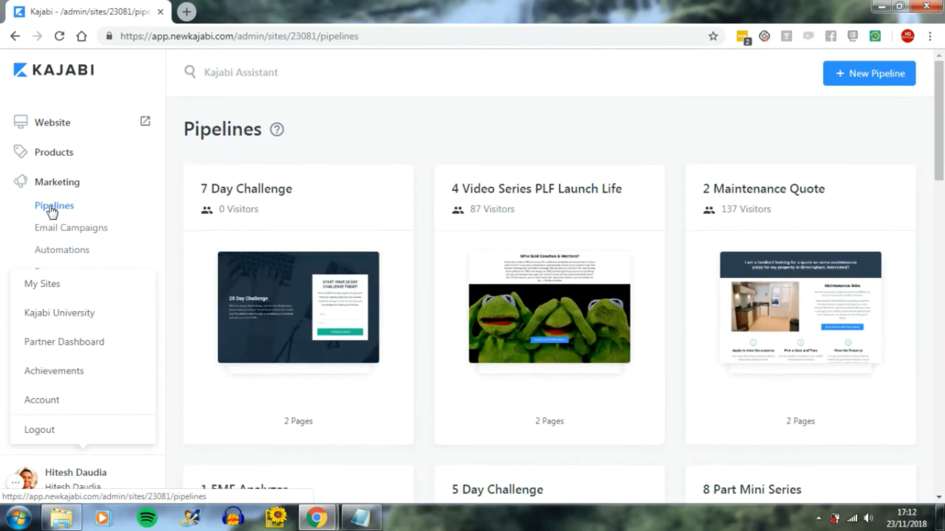
pyautogui.click(52, 206)
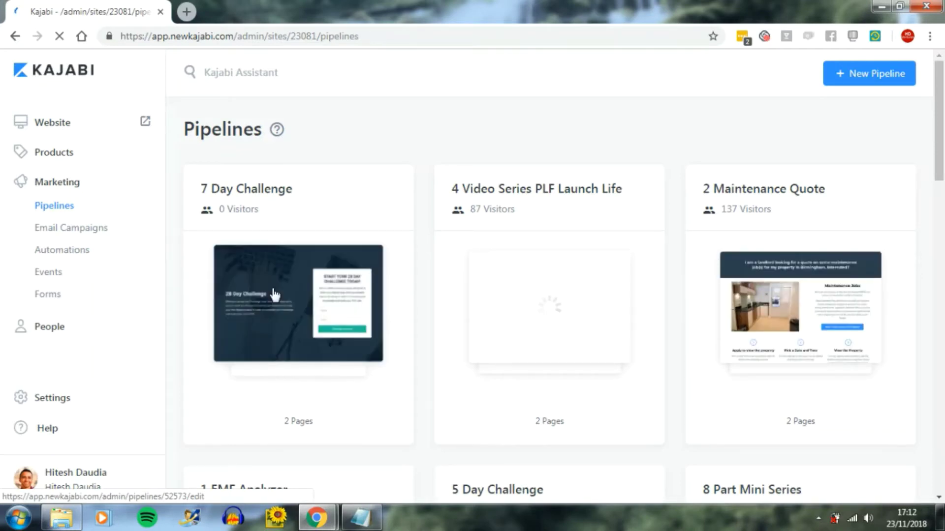
# Step: Open the 7 Day Challenge pipeline's Opt-in page, preview it in a separate browser tab and return to its editor
pyautogui.click(274, 294)
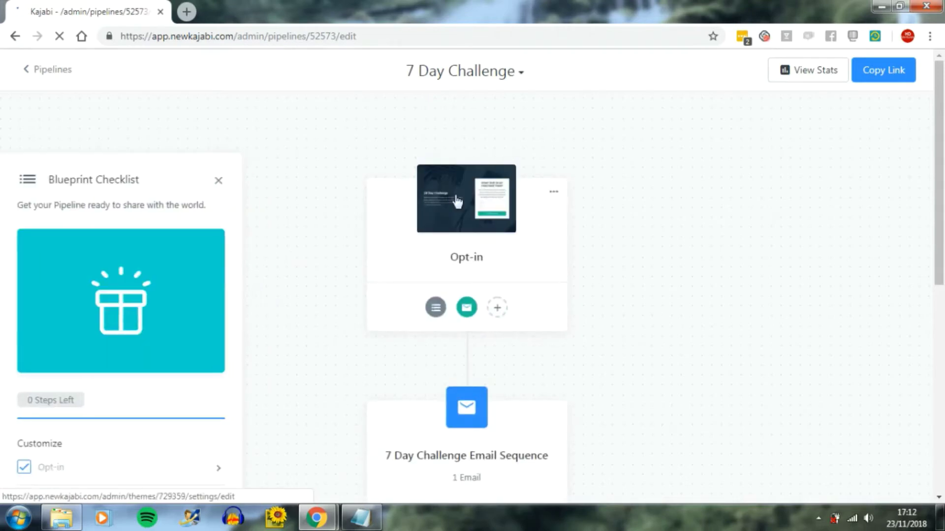
pyautogui.click(458, 200)
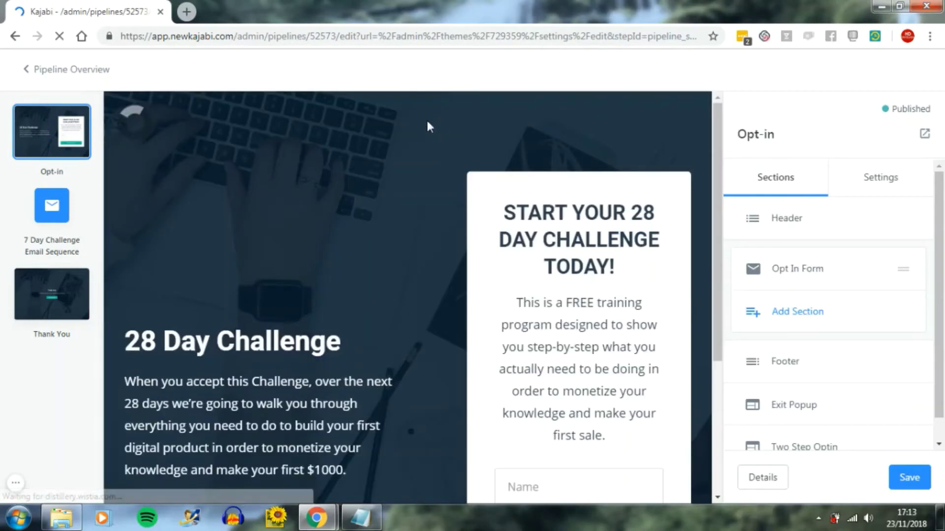
pyautogui.click(925, 135)
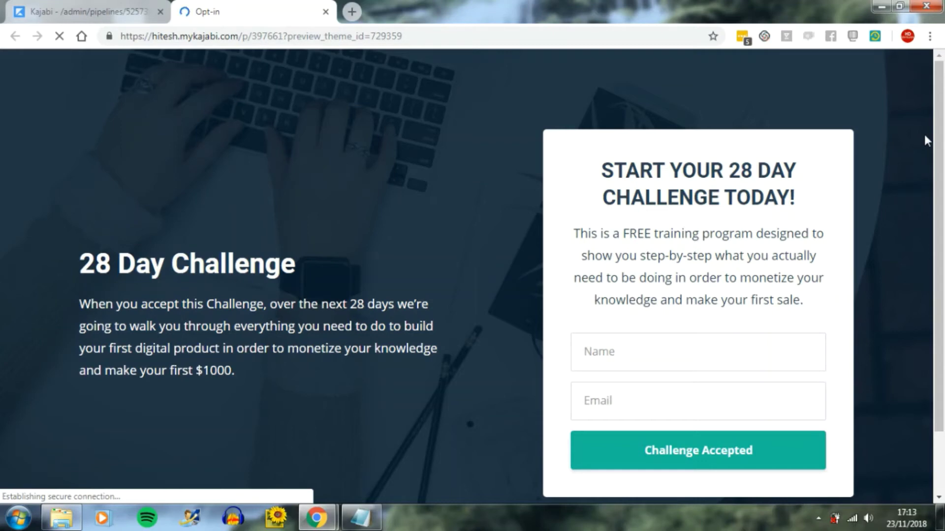
pyautogui.scroll(-1, 475, 143)
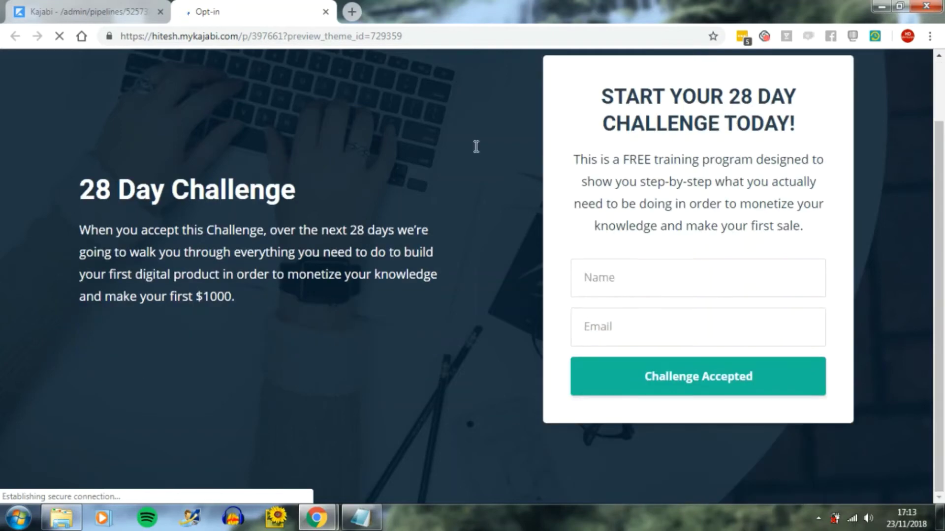
pyautogui.scroll(1, 461, 190)
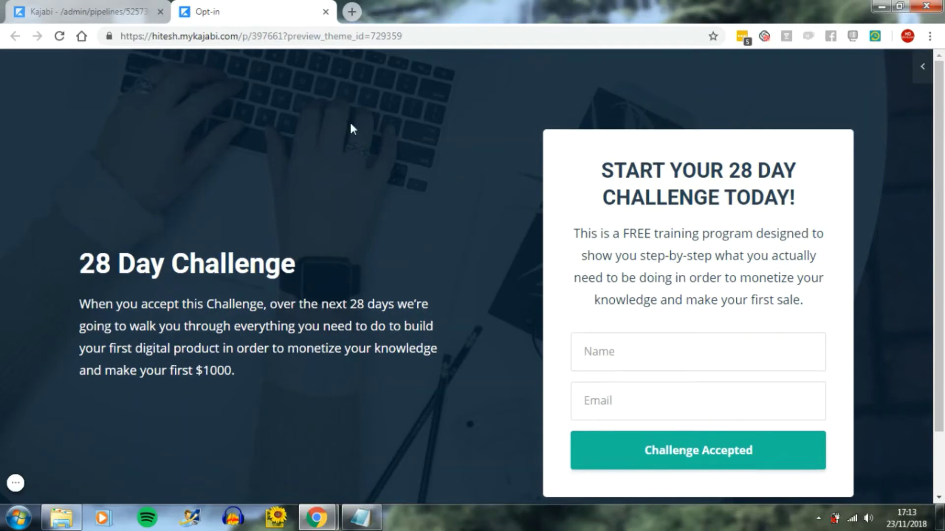
pyautogui.click(107, 17)
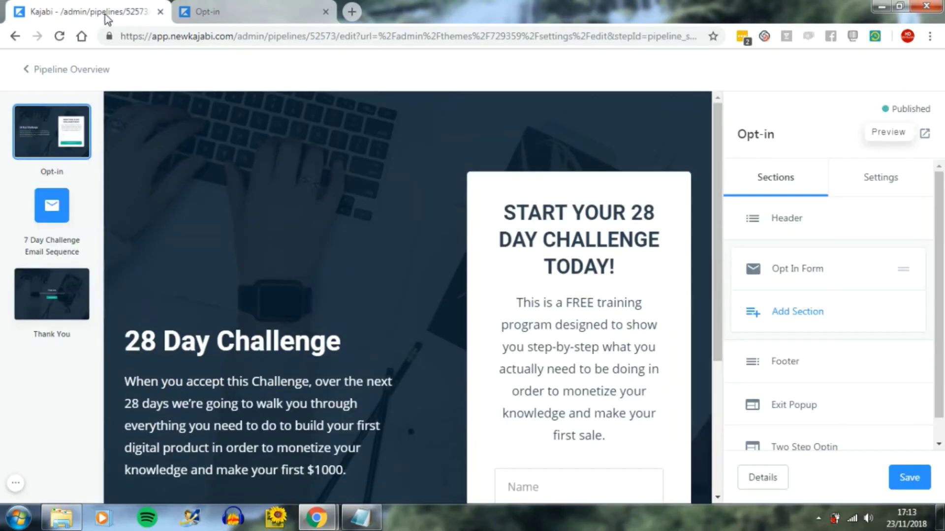
pyautogui.moveTo(274, 152)
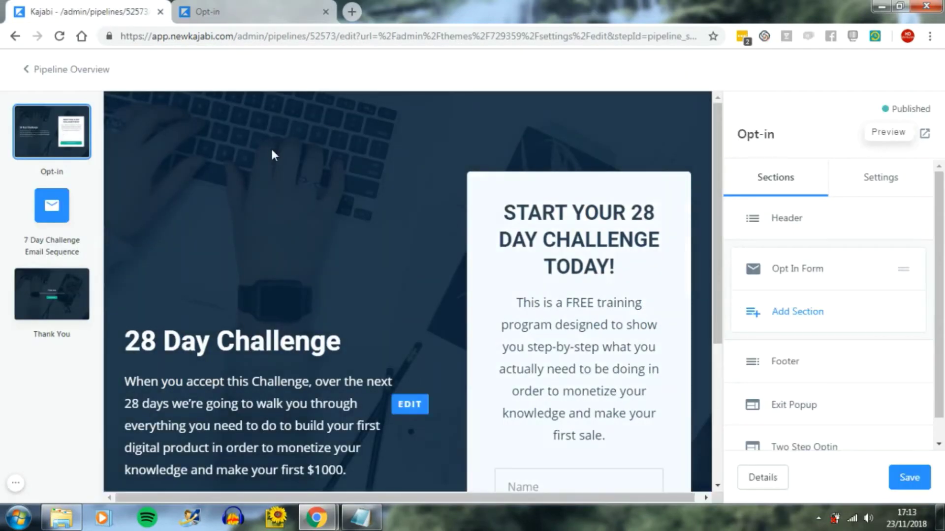